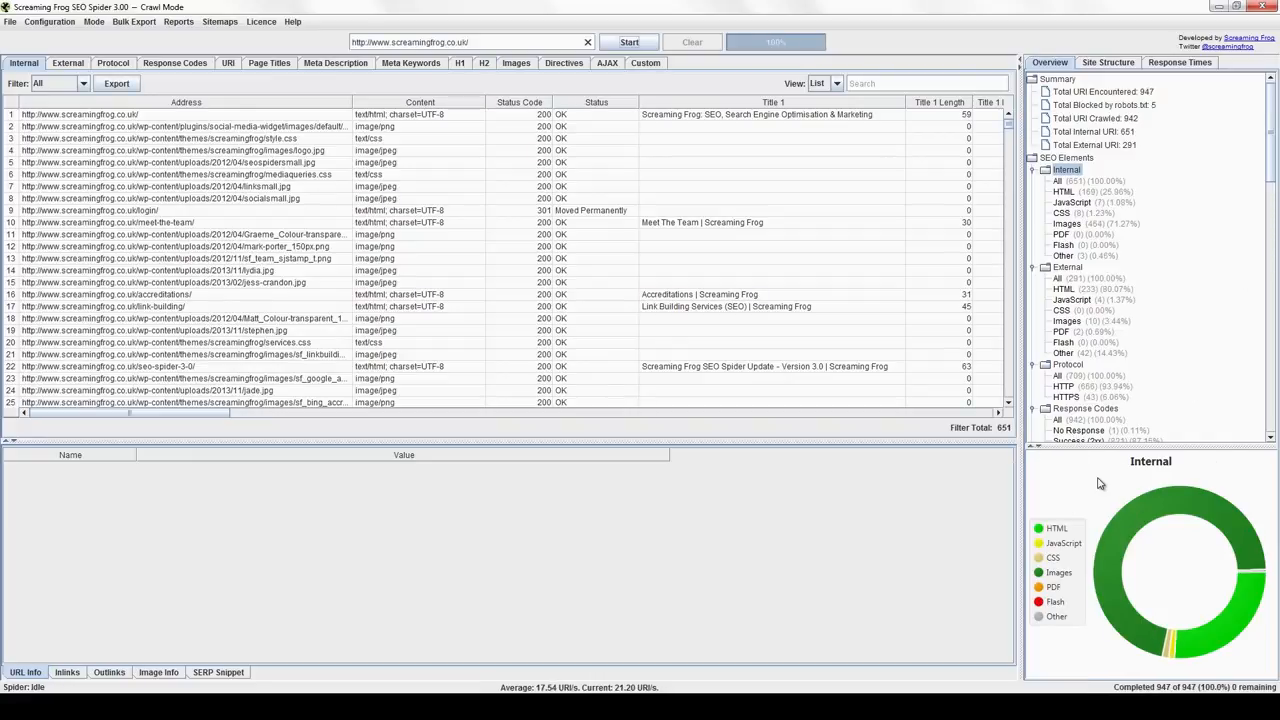
Review the crawl's site structure and response time statistics, and return to the overview.
{"action": "left_click", "coordinate": [1117, 63]}
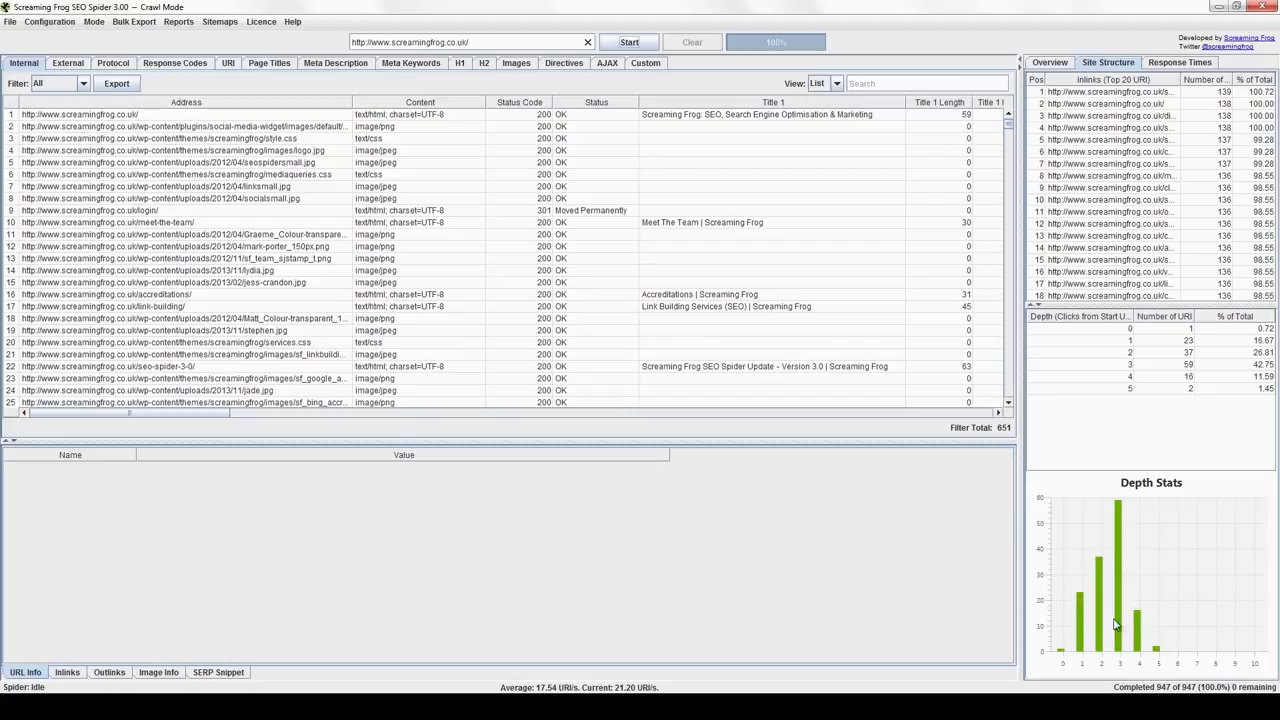
{"action": "left_click", "coordinate": [1178, 64]}
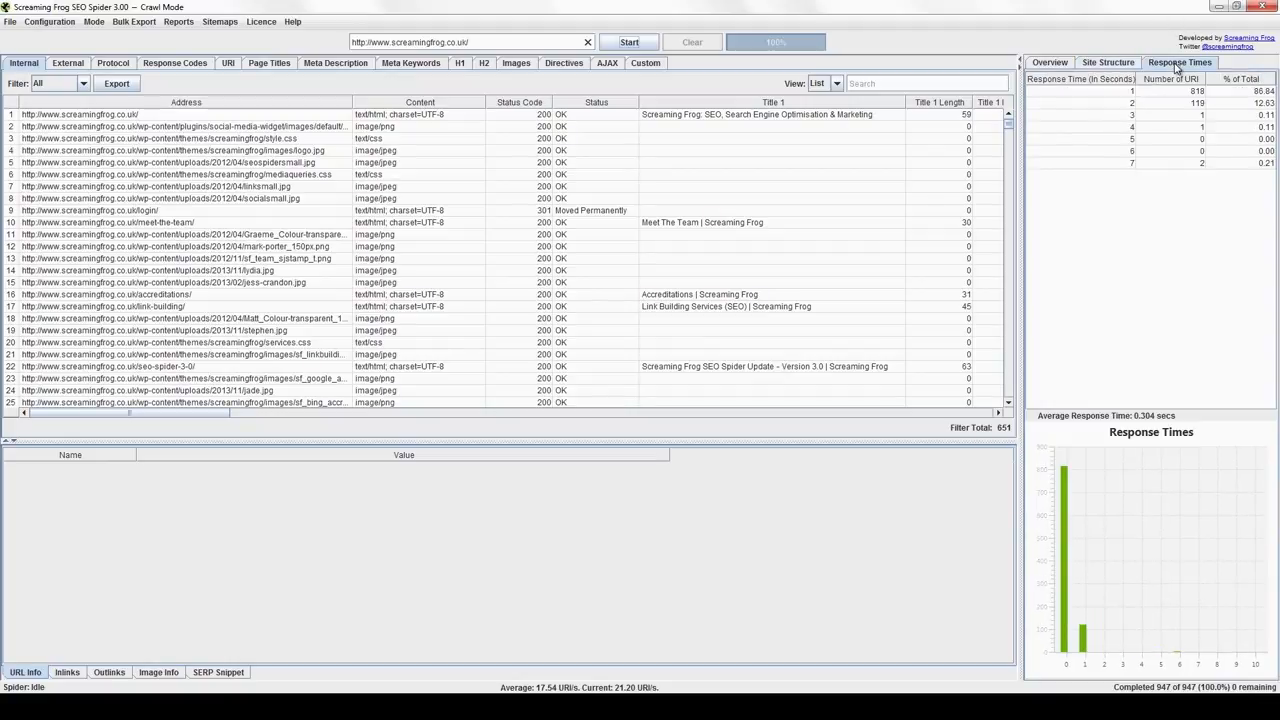
{"action": "left_click", "coordinate": [1050, 63]}
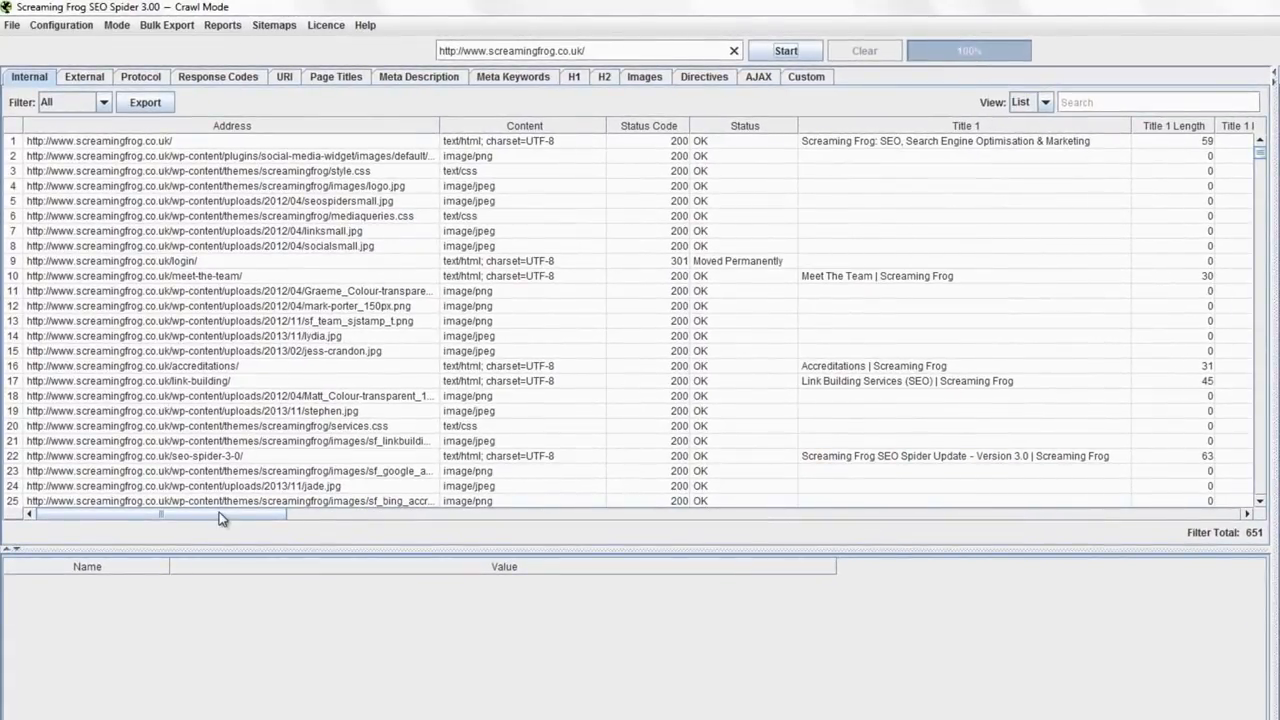
Look through the Internal results' columns as far as Last Modified and return to the Address column.
{"action": "left_click_drag", "start_coordinate": [221, 518], "coordinate": [1205, 530]}
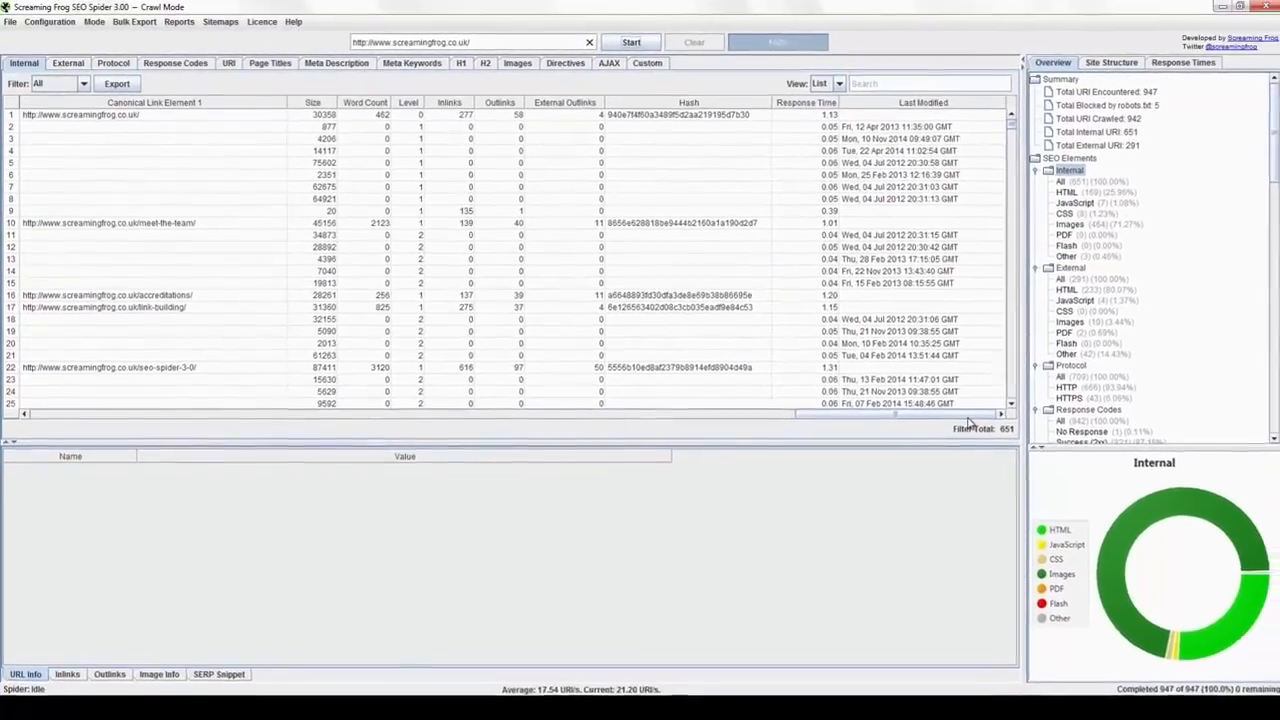
{"action": "left_click_drag", "start_coordinate": [963, 418], "coordinate": [112, 418]}
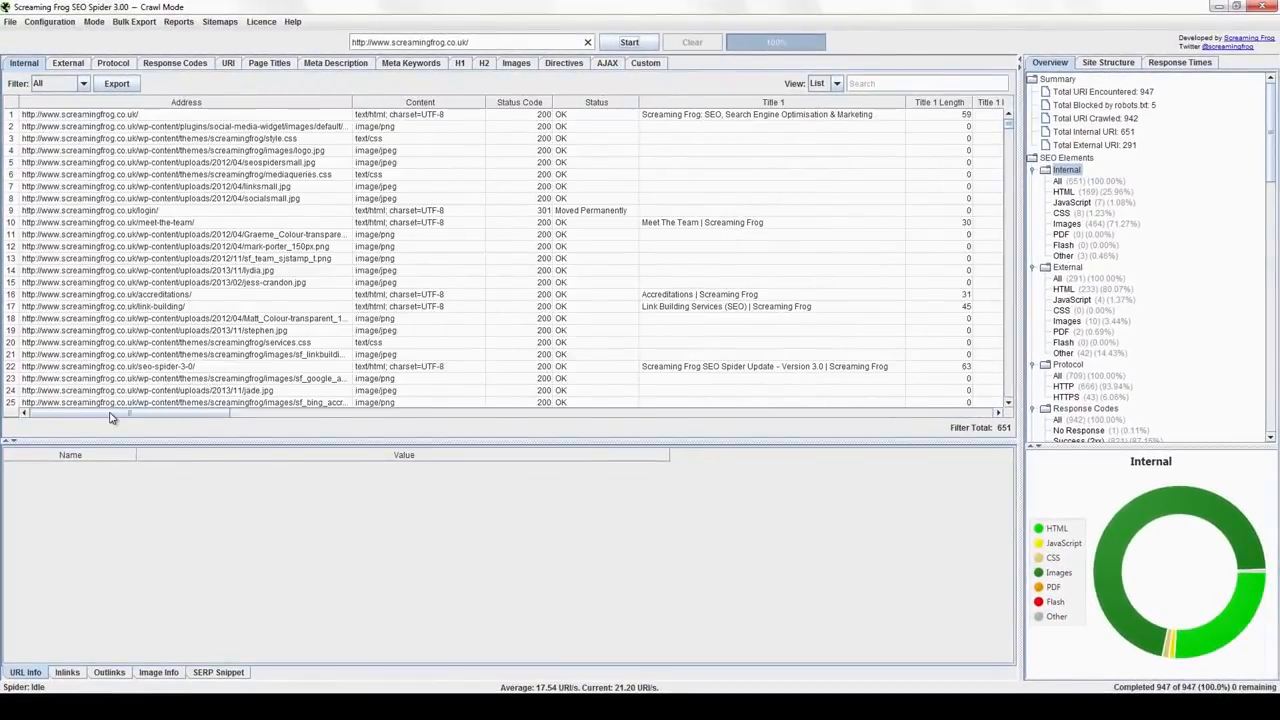
{"action": "left_click", "coordinate": [110, 115]}
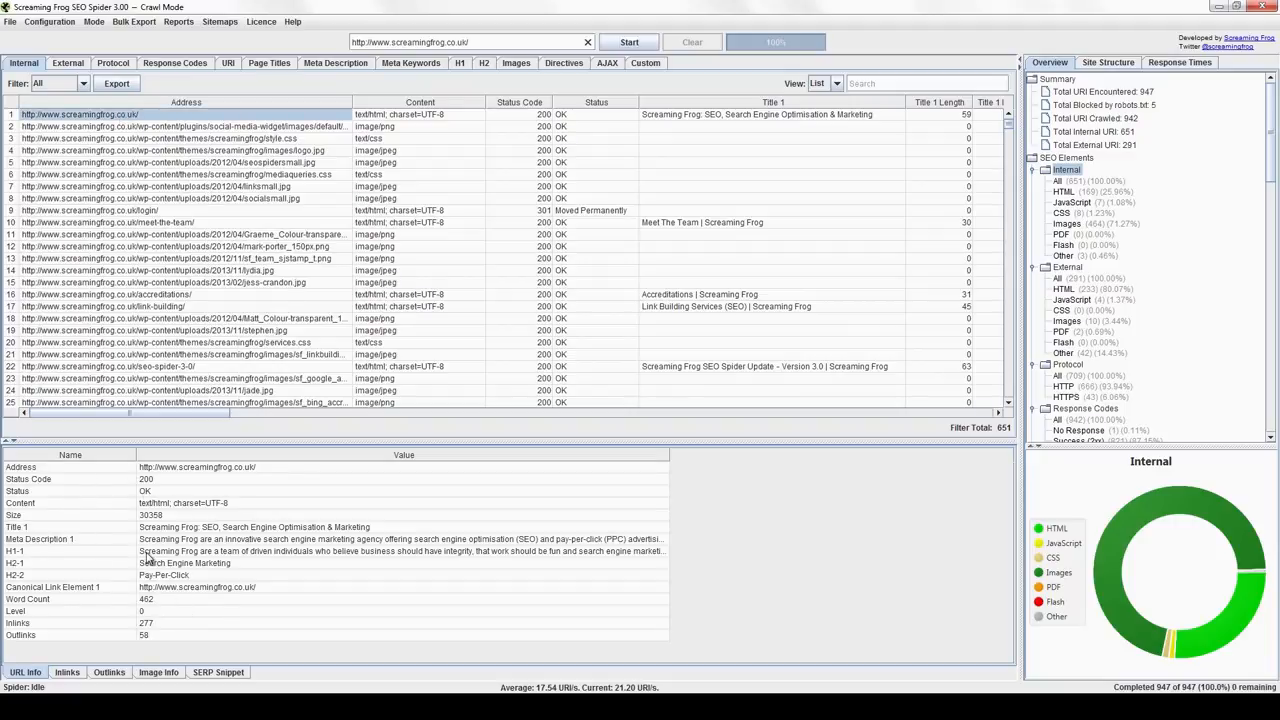
{"action": "left_click", "coordinate": [66, 672]}
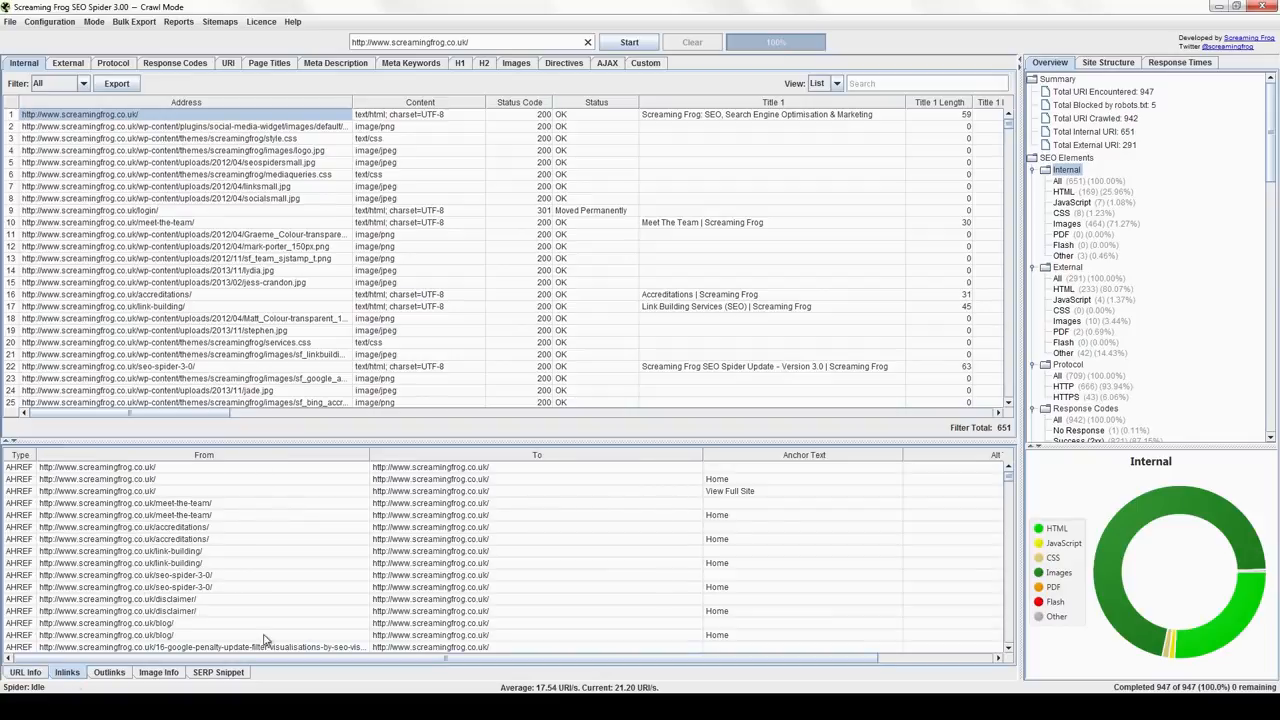
{"action": "left_click_drag", "start_coordinate": [289, 658], "coordinate": [102, 657]}
{"action": "left_click", "coordinate": [109, 672]}
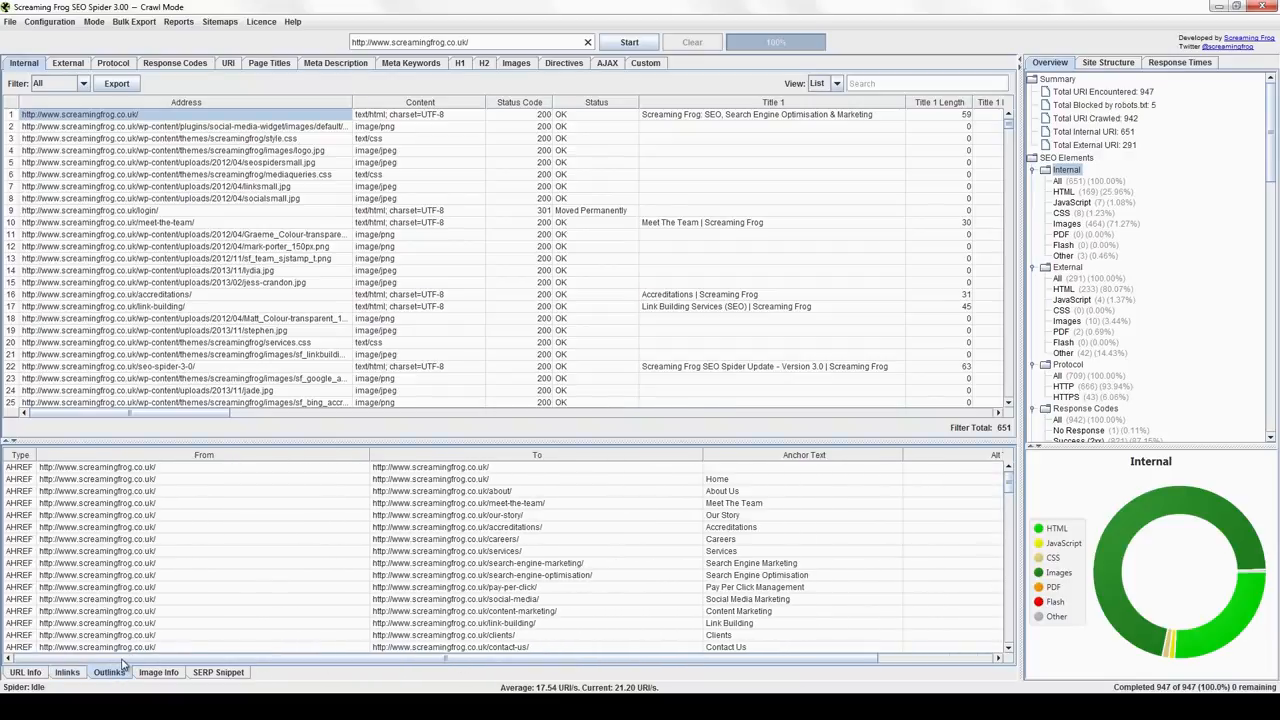
{"action": "left_click", "coordinate": [162, 672]}
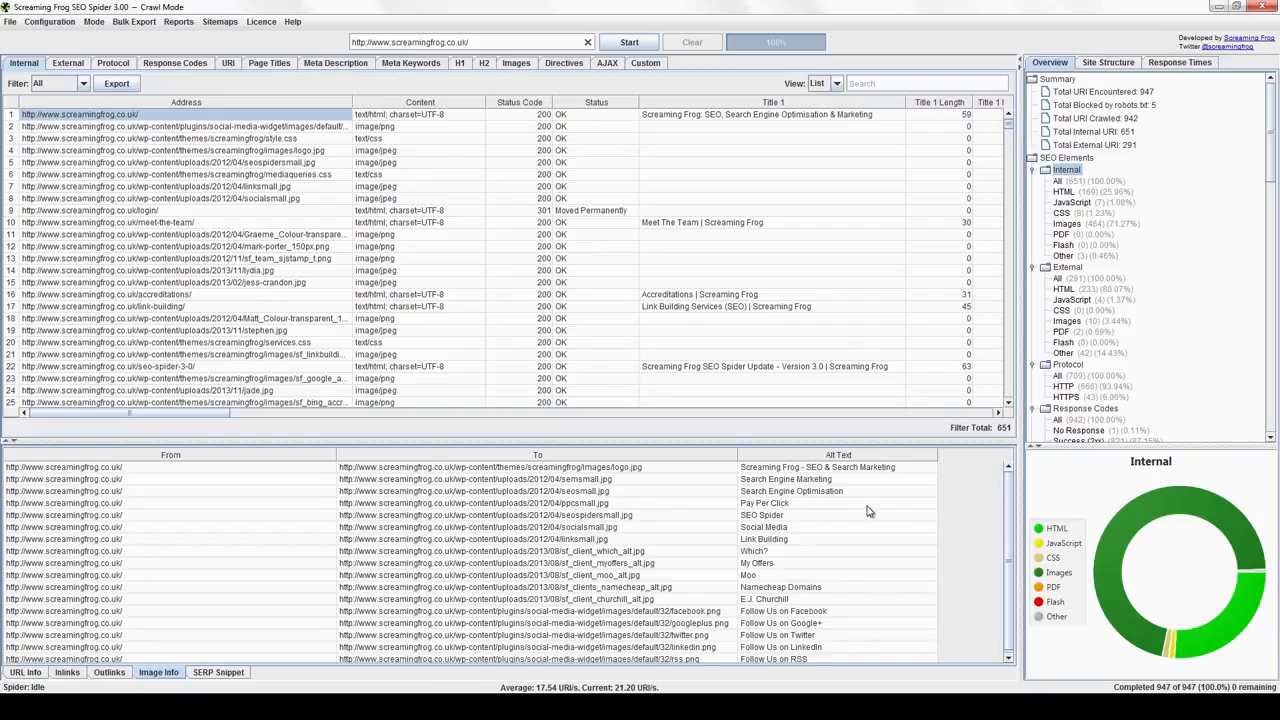
Remove "advertising services." from the meta description in the homepage's SERP snippet and return to its URL information.
{"action": "left_click", "coordinate": [220, 672]}
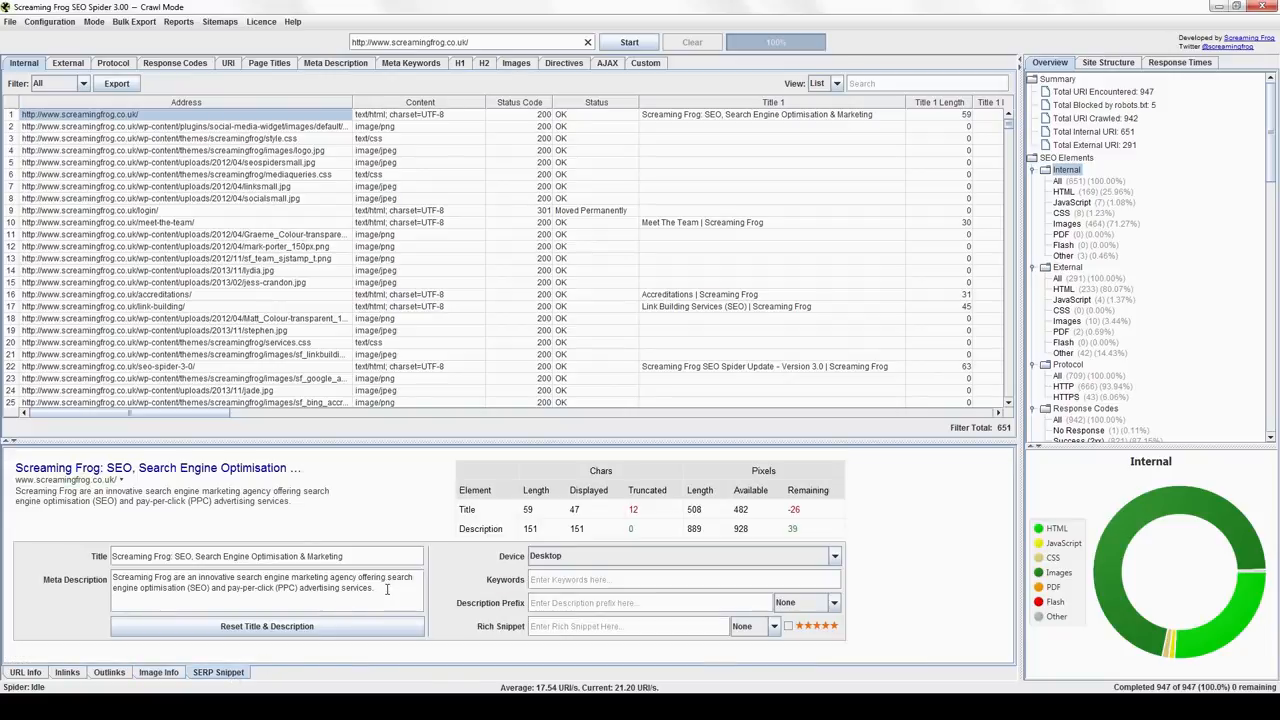
{"action": "left_click_drag", "start_coordinate": [387, 589], "coordinate": [298, 589]}
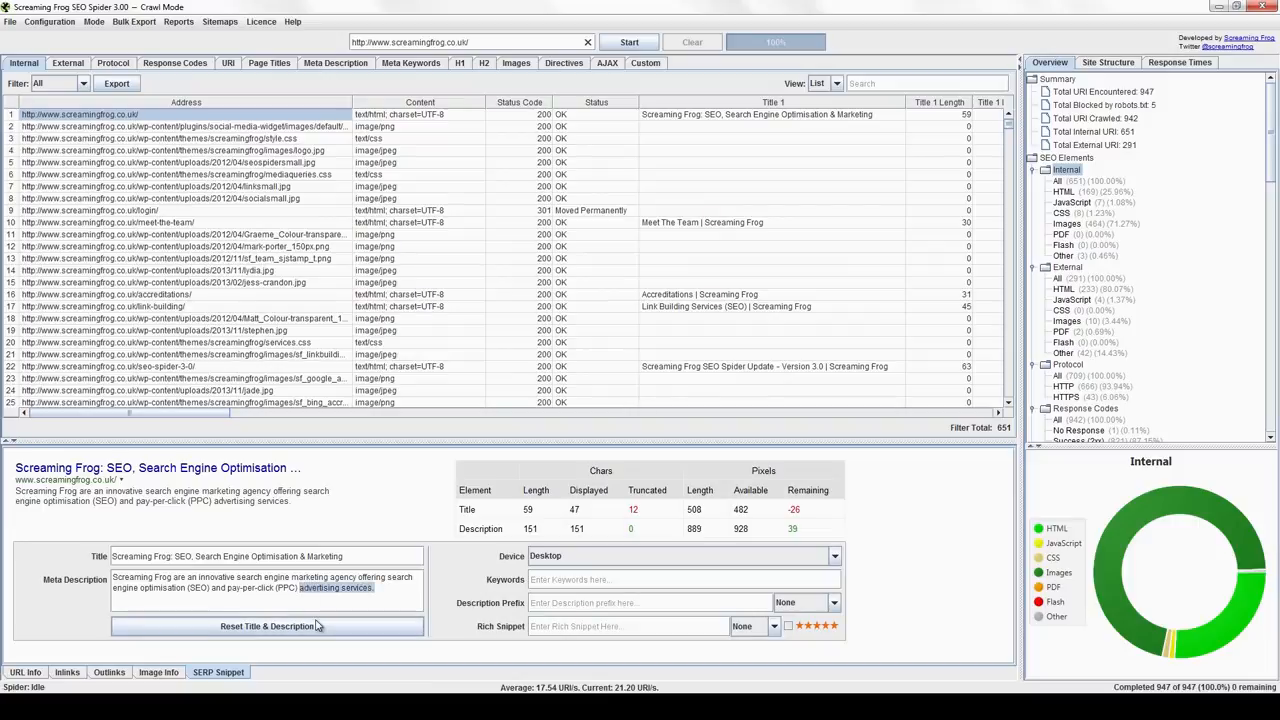
{"action": "key", "text": "BackSpace"}
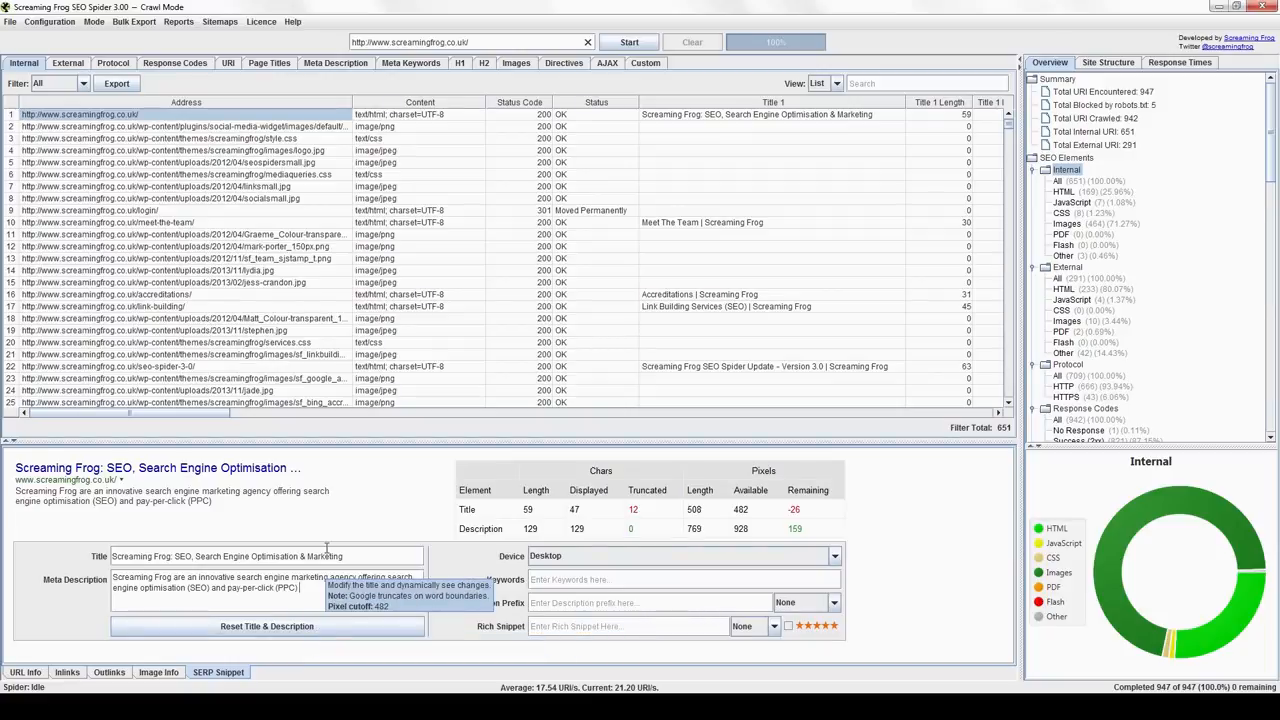
{"action": "left_click", "coordinate": [25, 672]}
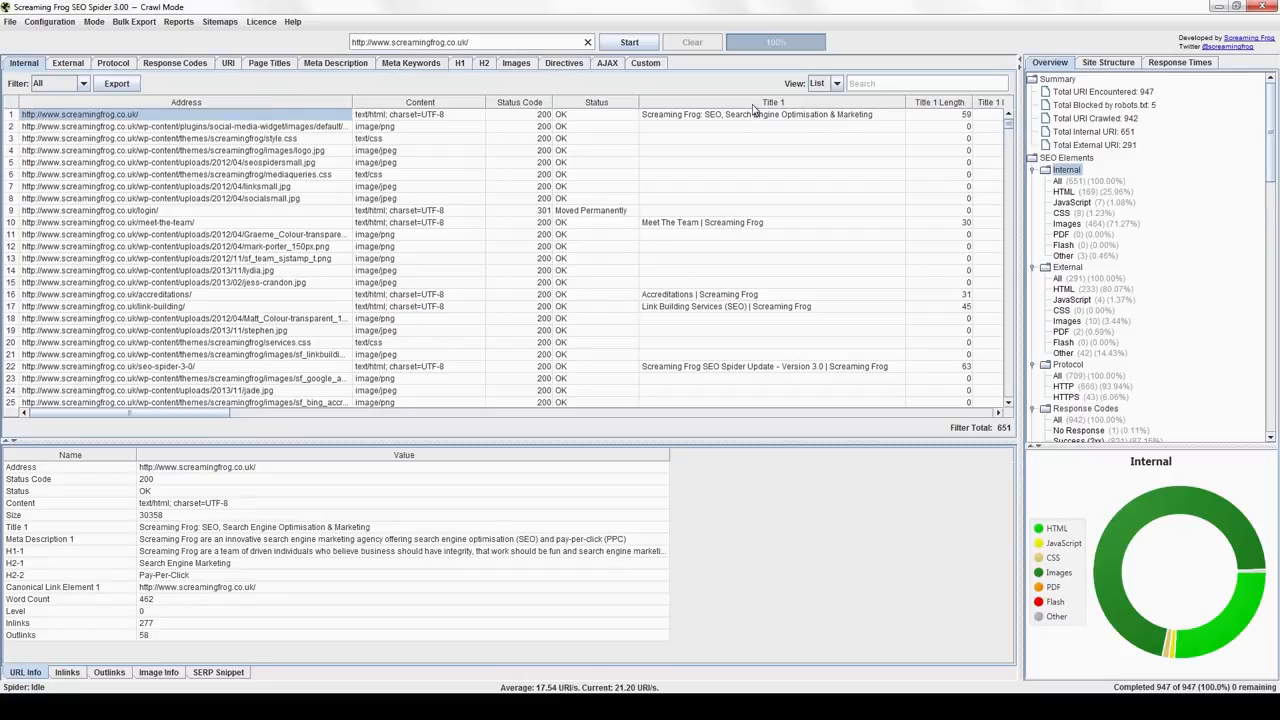
Switch the Internal results to Tree view and look through the site's directory structure.
{"action": "left_click", "coordinate": [836, 83]}
{"action": "left_click", "coordinate": [820, 111]}
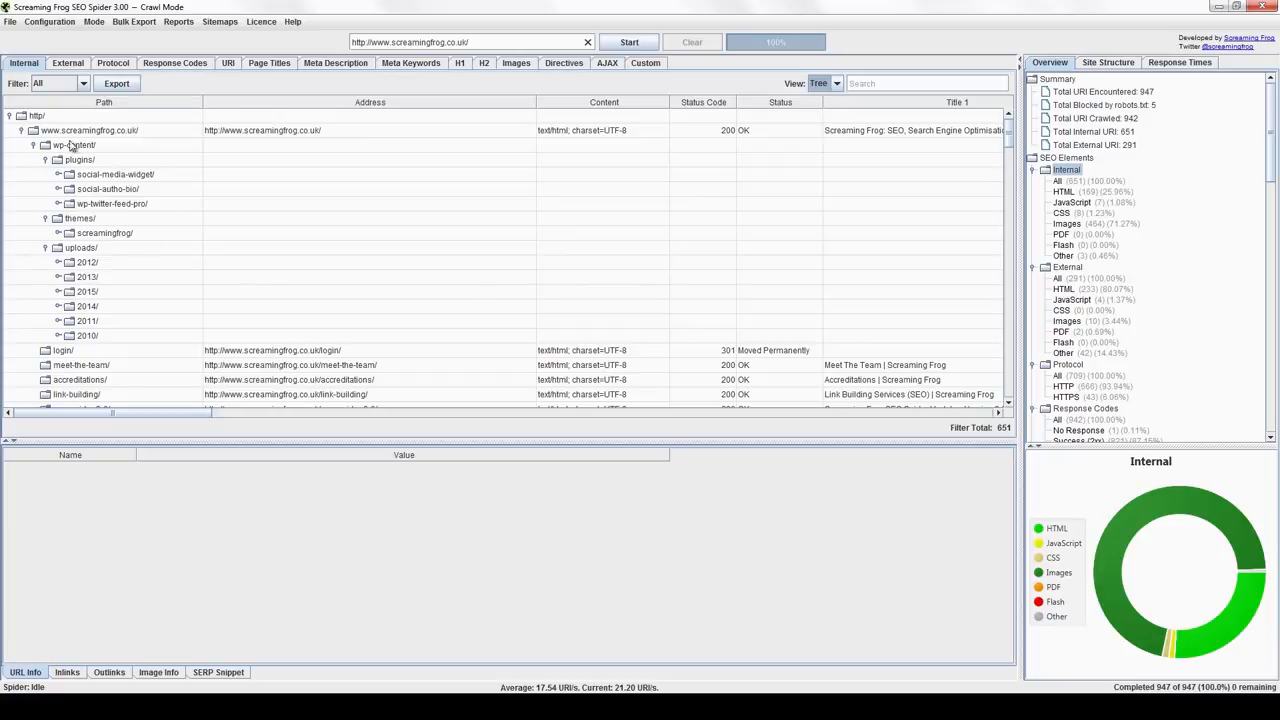
{"action": "scroll", "coordinate": [137, 182], "scroll_direction": "down", "scroll_amount": 6}
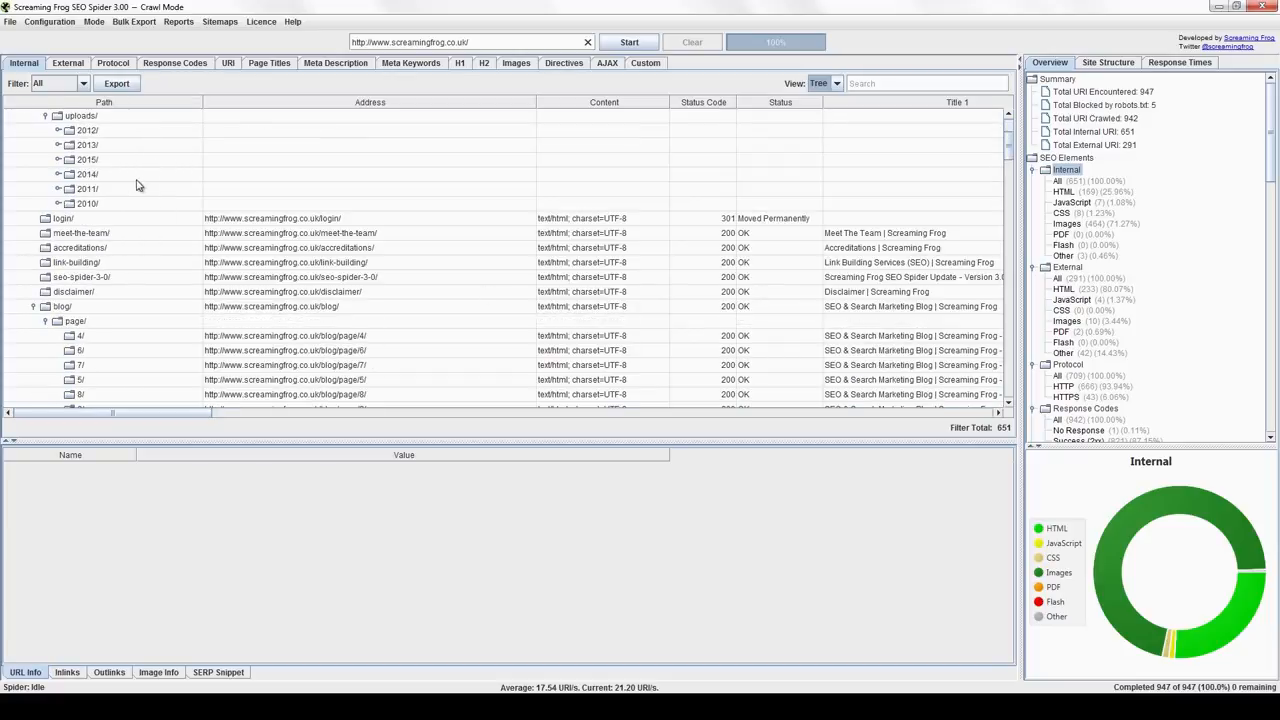
{"action": "scroll", "coordinate": [137, 190], "scroll_direction": "down", "scroll_amount": 1}
{"action": "scroll", "coordinate": [137, 190], "scroll_direction": "up", "scroll_amount": 3}
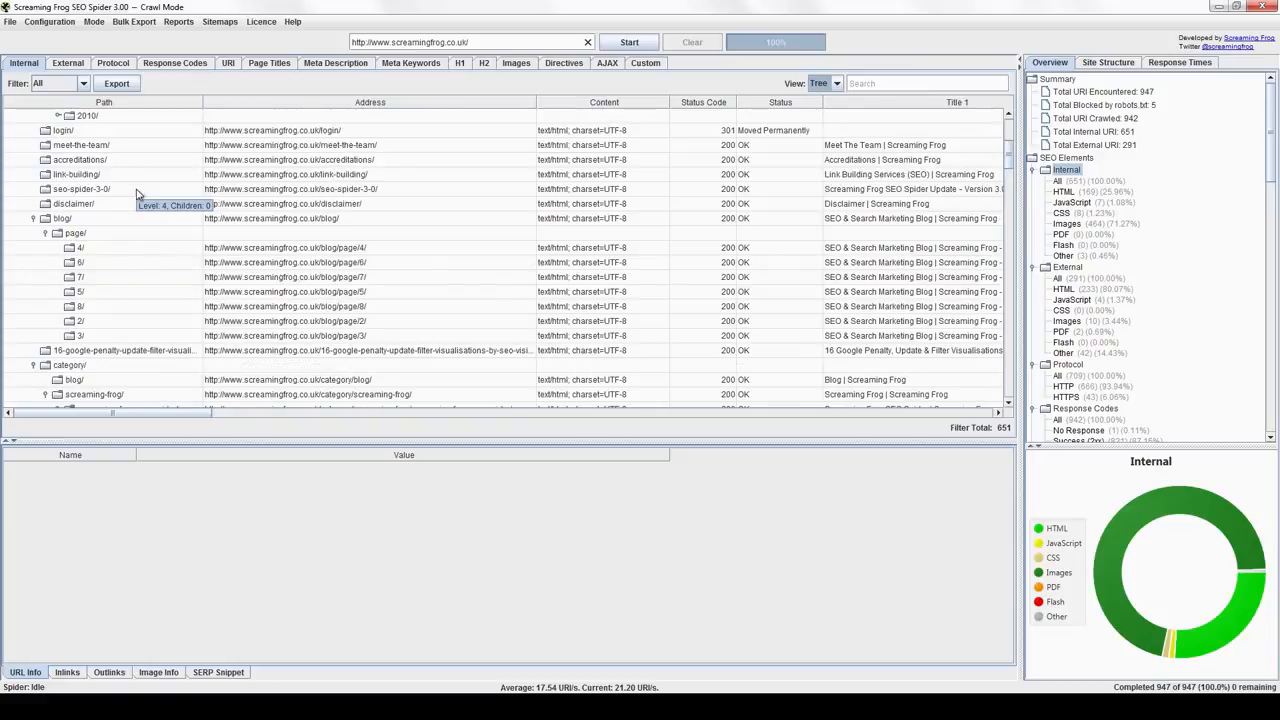
{"action": "left_click_drag", "start_coordinate": [186, 413], "coordinate": [127, 424]}
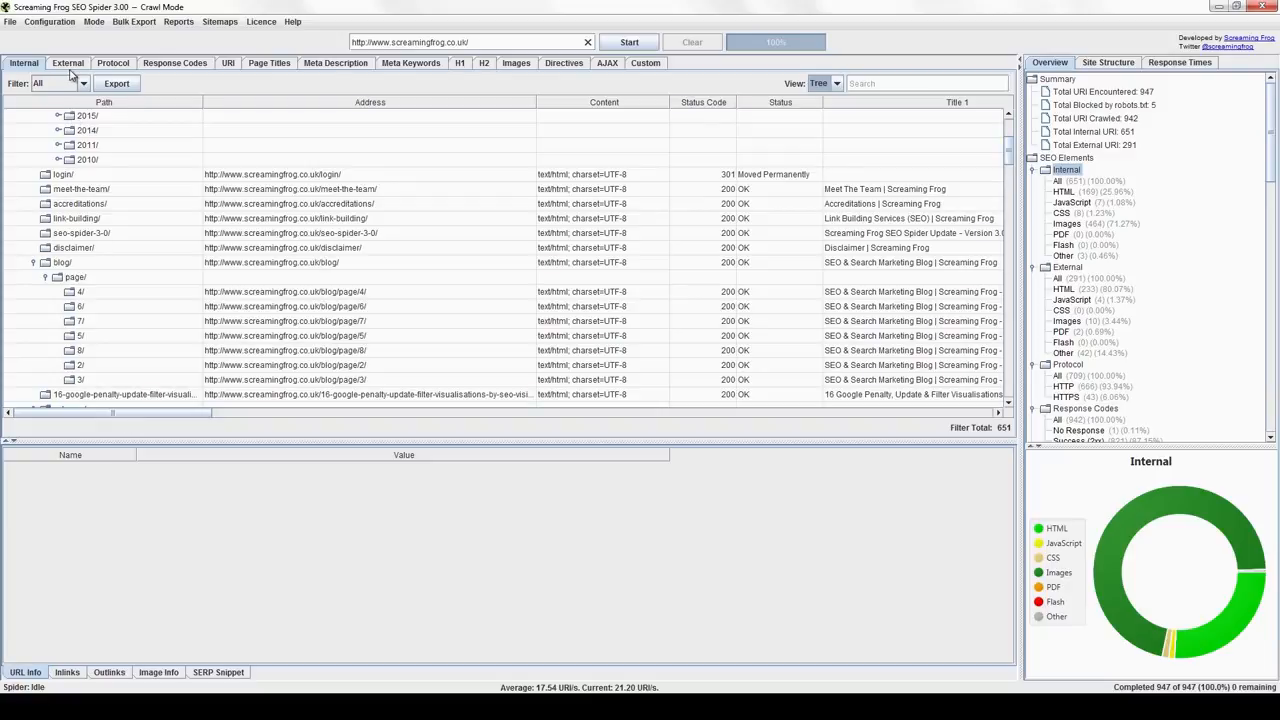
{"action": "scroll", "coordinate": [150, 212], "scroll_direction": "up", "scroll_amount": 4}
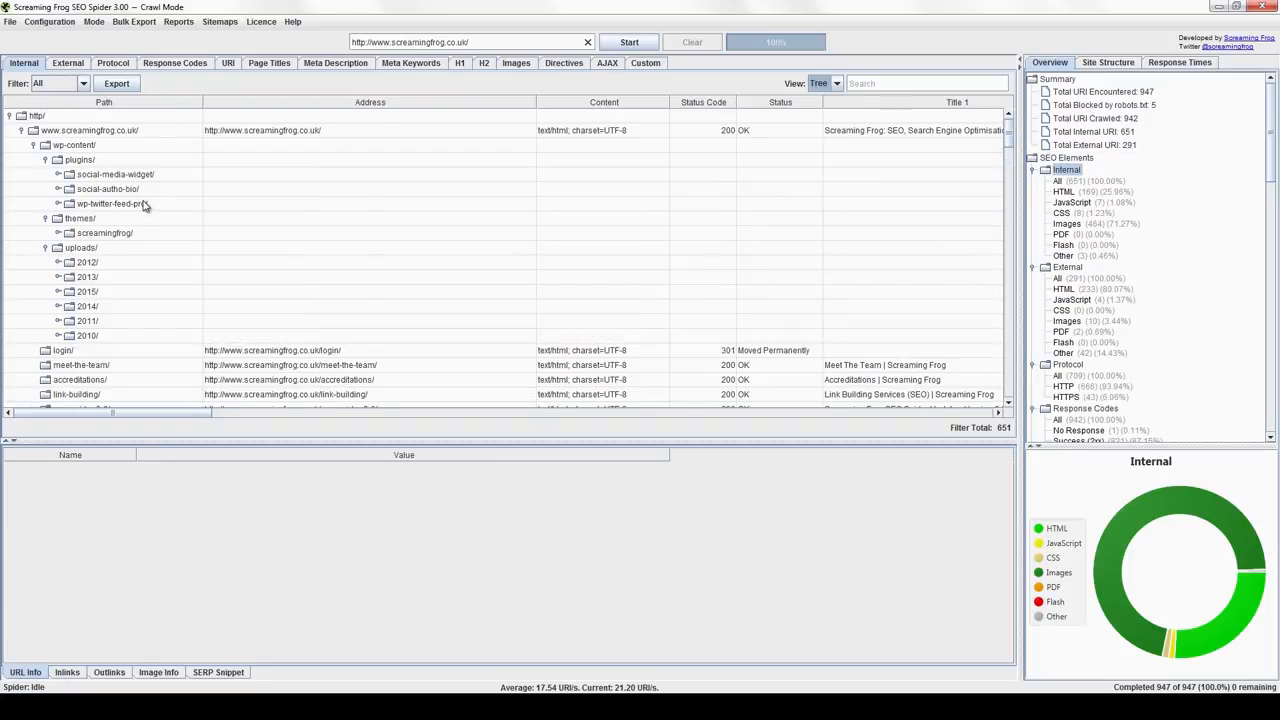
Filter the Internal results to HTML pages only.
{"action": "left_click", "coordinate": [61, 85]}
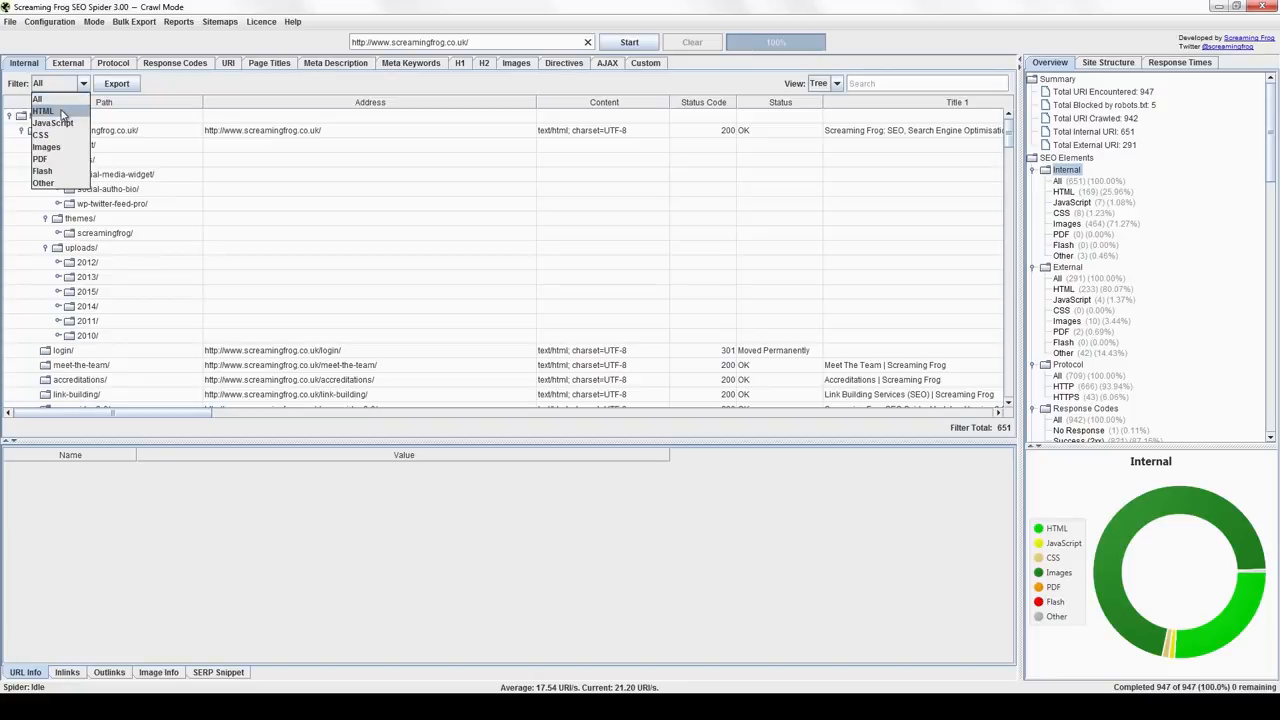
{"action": "left_click", "coordinate": [60, 111]}
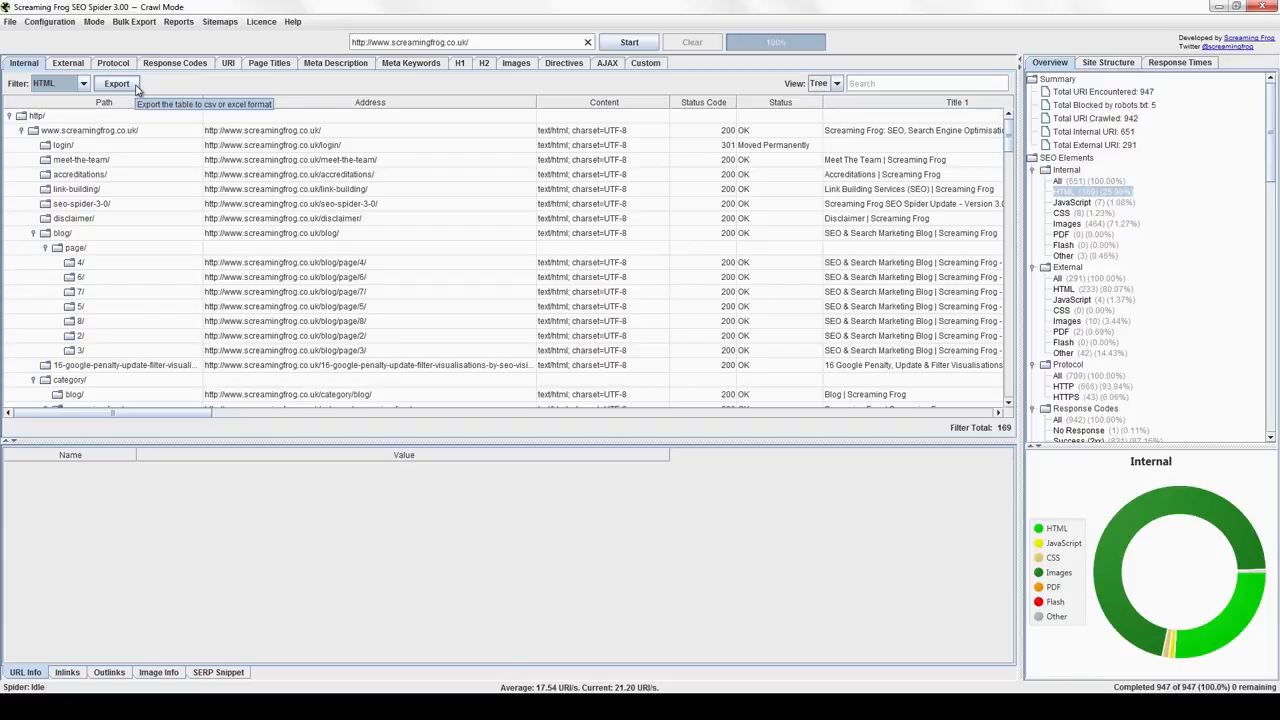
Show the External URLs and sort them by Inlinks in descending order.
{"action": "left_click", "coordinate": [70, 63]}
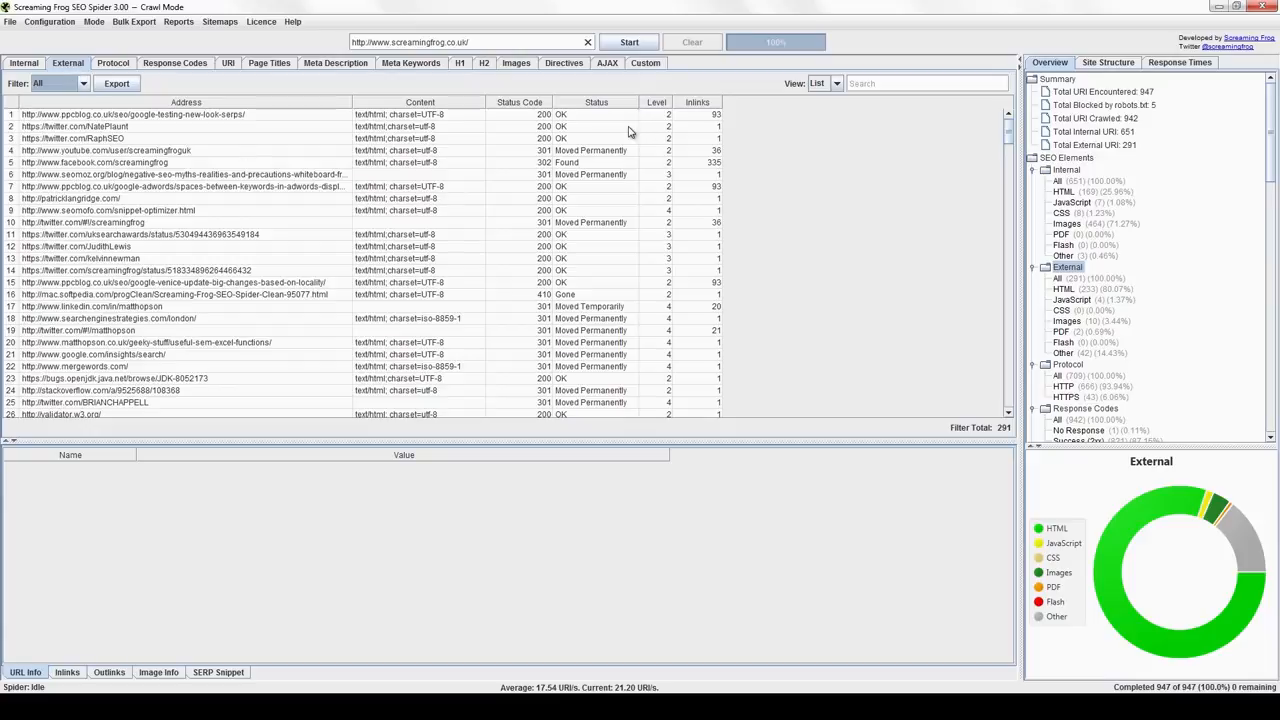
{"action": "left_click", "coordinate": [710, 103]}
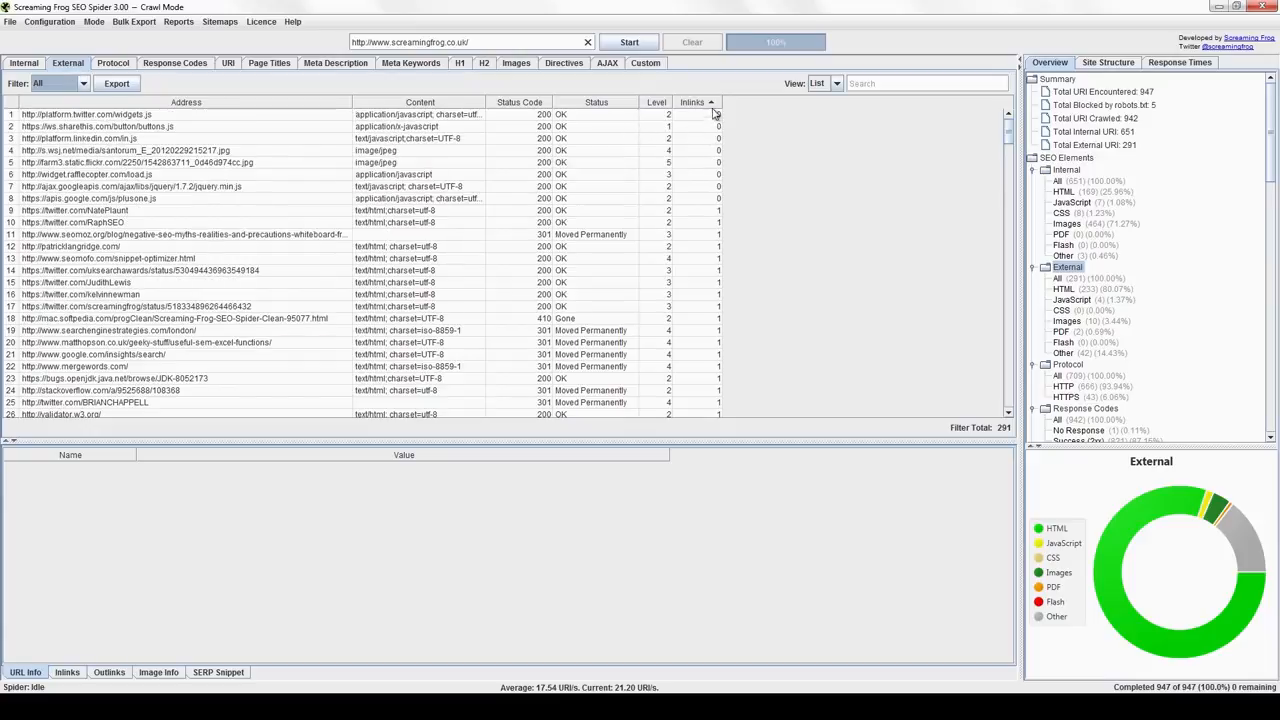
{"action": "left_click", "coordinate": [711, 104]}
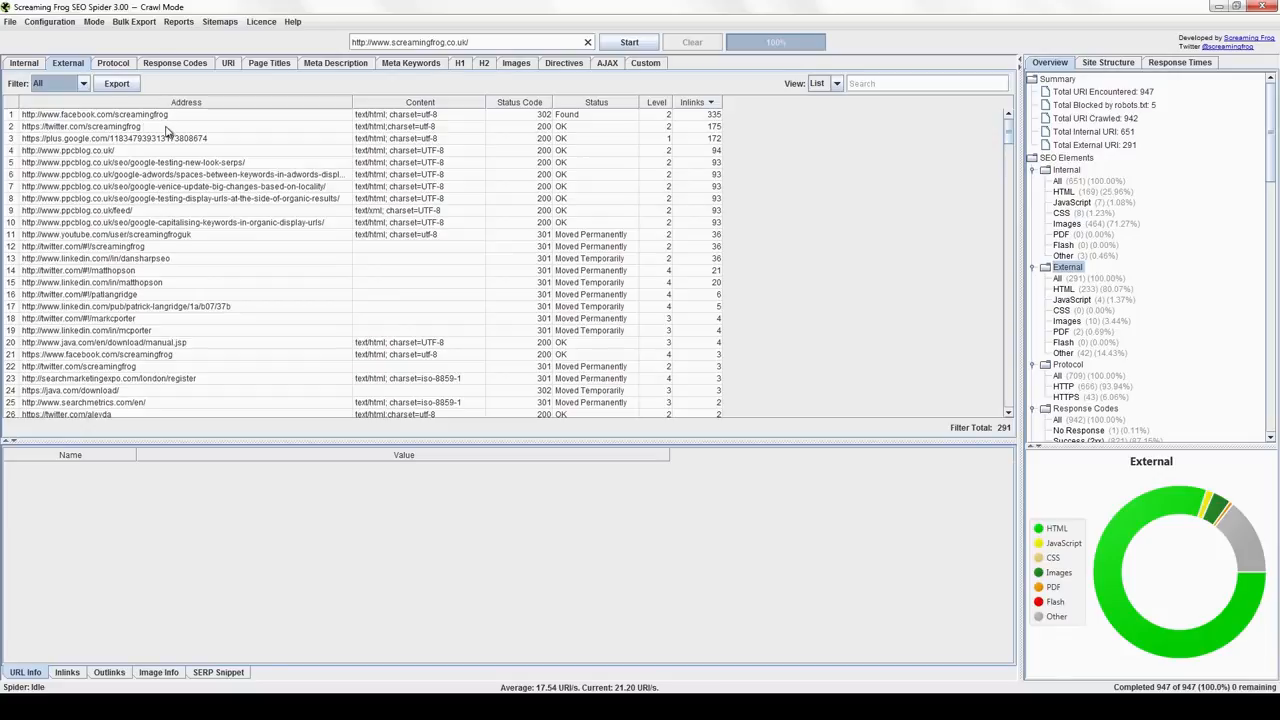
Show the Protocol results and review their available HTTP and HTTPS filters.
{"action": "left_click", "coordinate": [116, 64]}
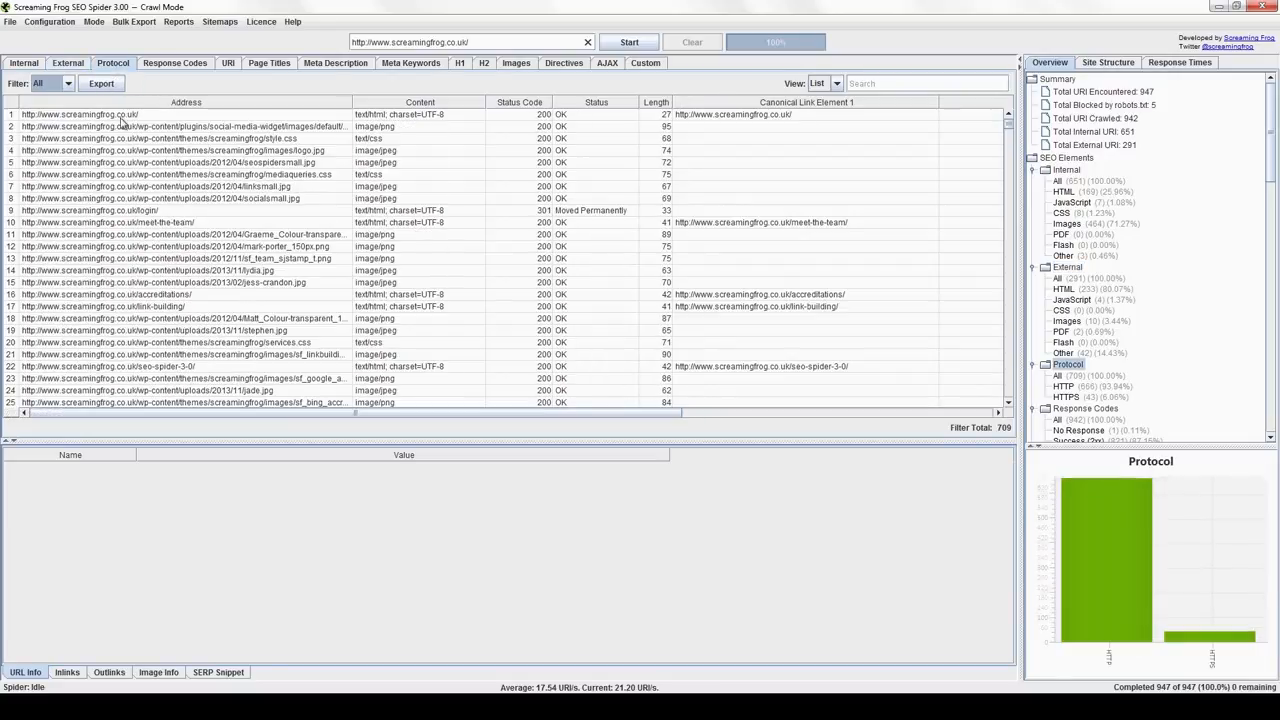
{"action": "left_click", "coordinate": [56, 85]}
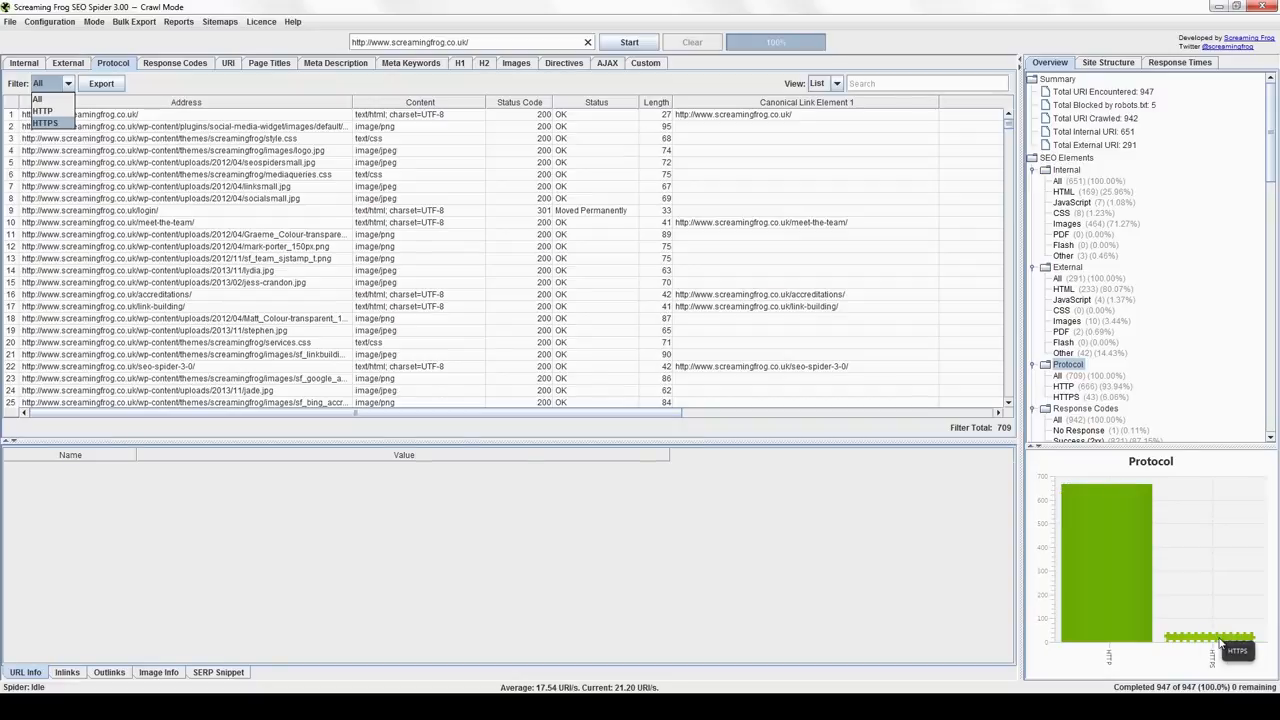
Show all Response Codes results, and filter them to Client Error (4xx).
{"action": "left_click", "coordinate": [178, 66]}
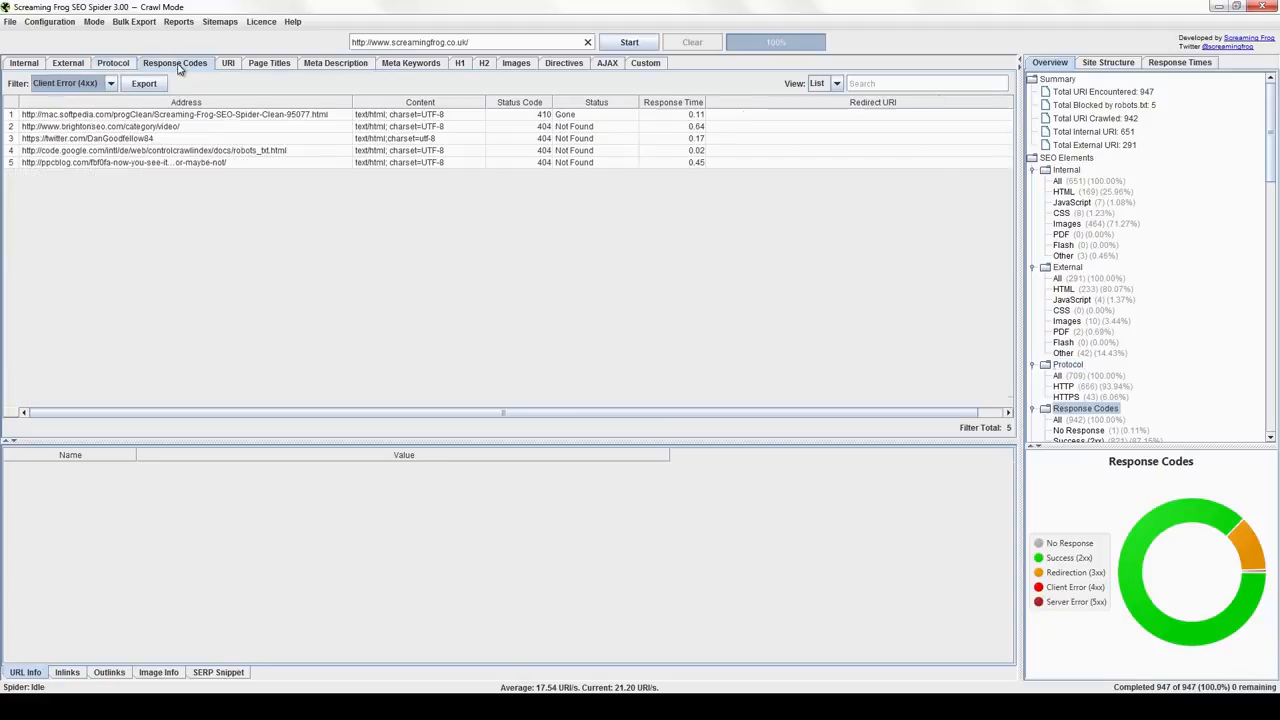
{"action": "left_click", "coordinate": [105, 84]}
{"action": "left_click", "coordinate": [104, 99]}
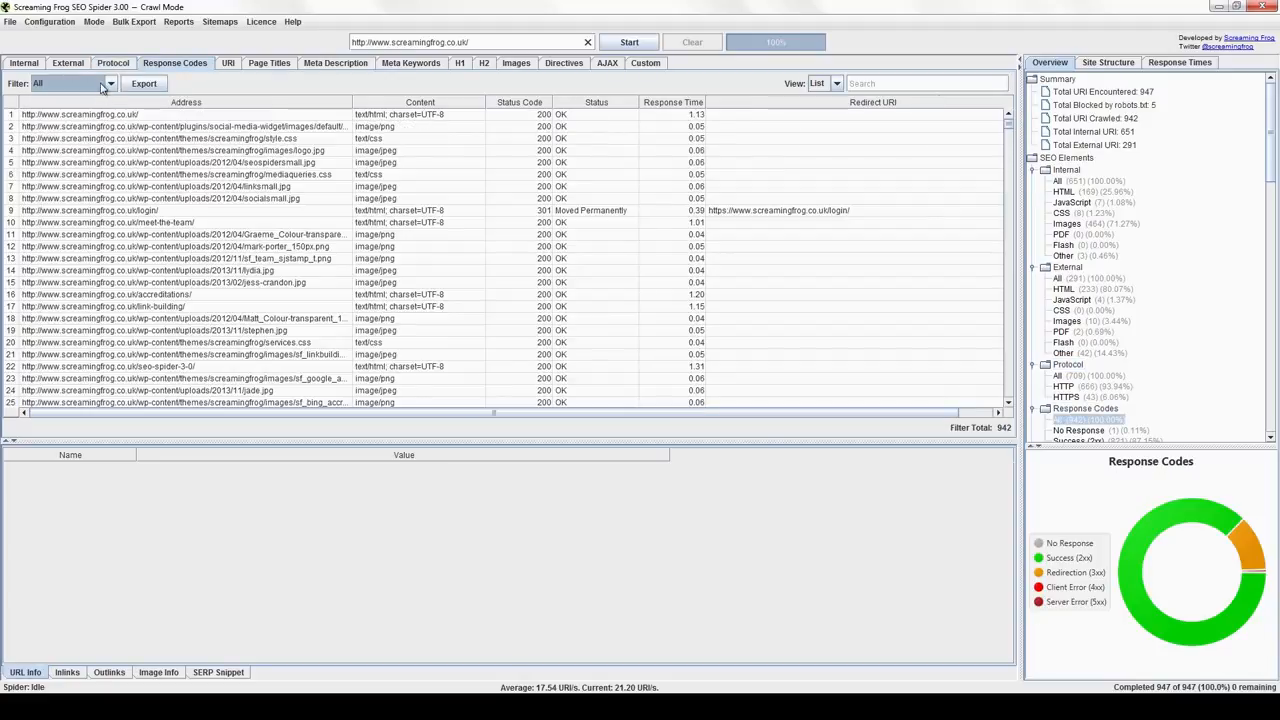
{"action": "left_click", "coordinate": [104, 86]}
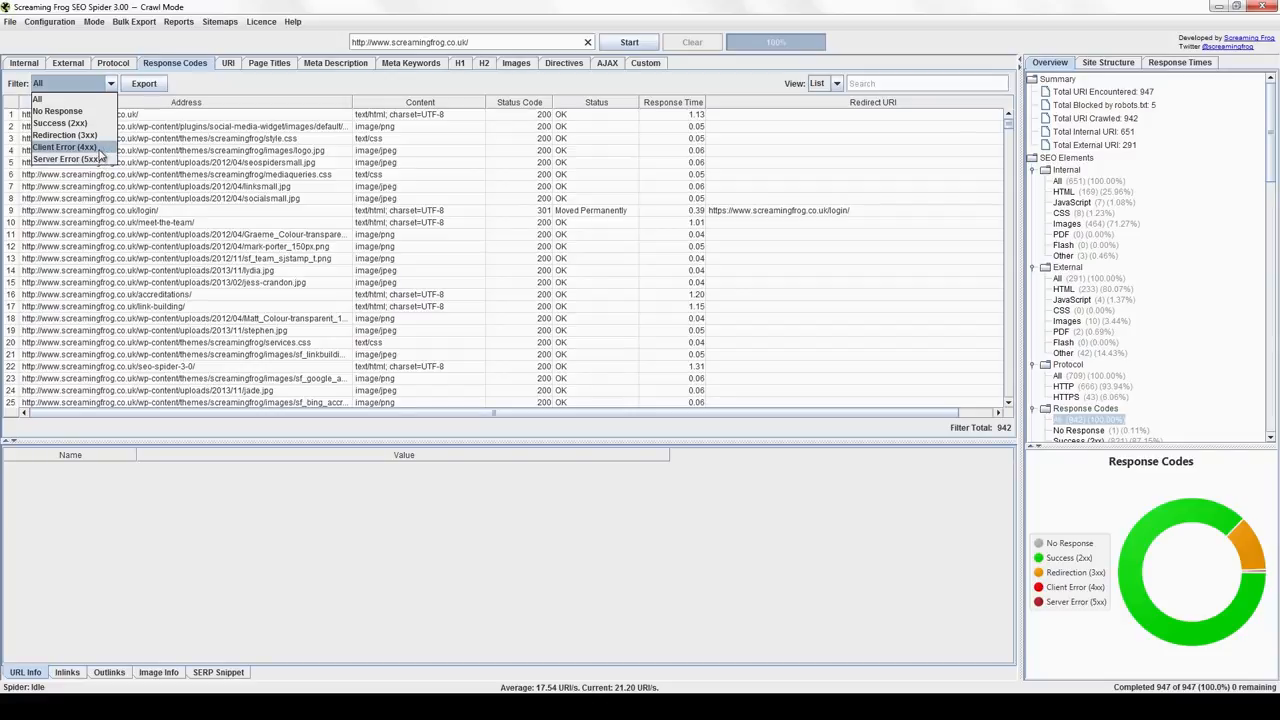
{"action": "left_click", "coordinate": [100, 148]}
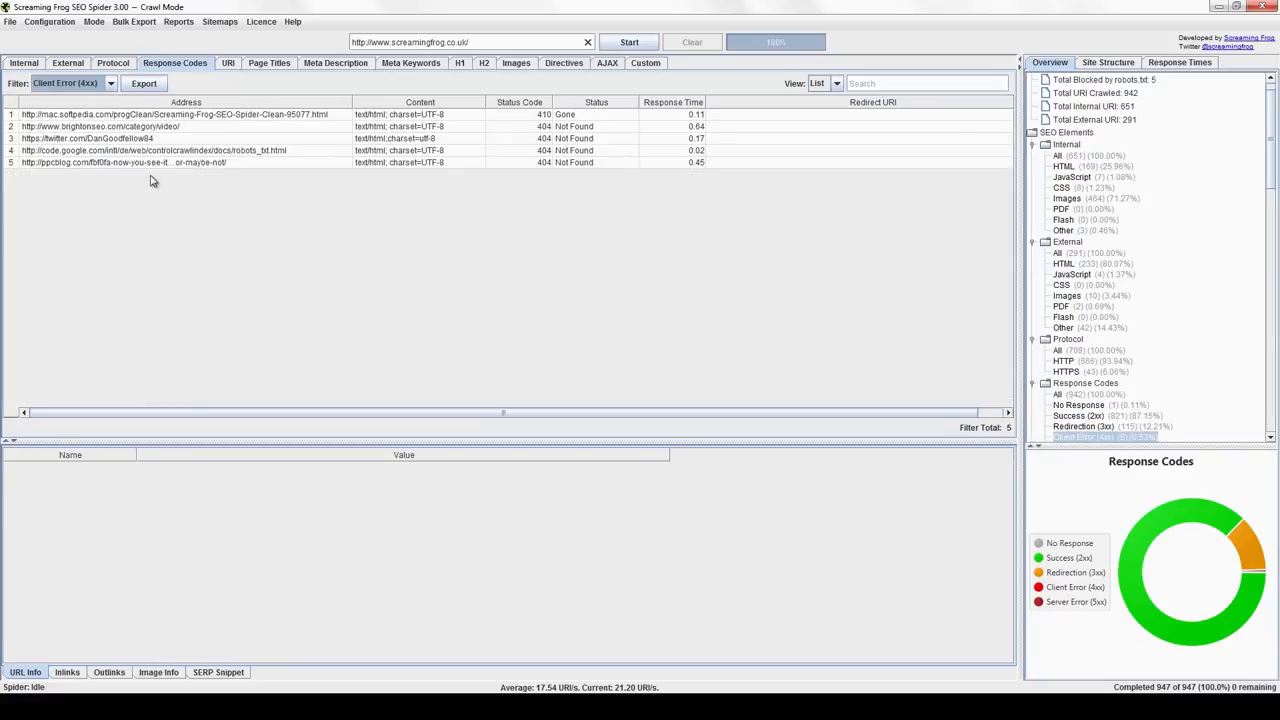
{"action": "left_click", "coordinate": [156, 128]}
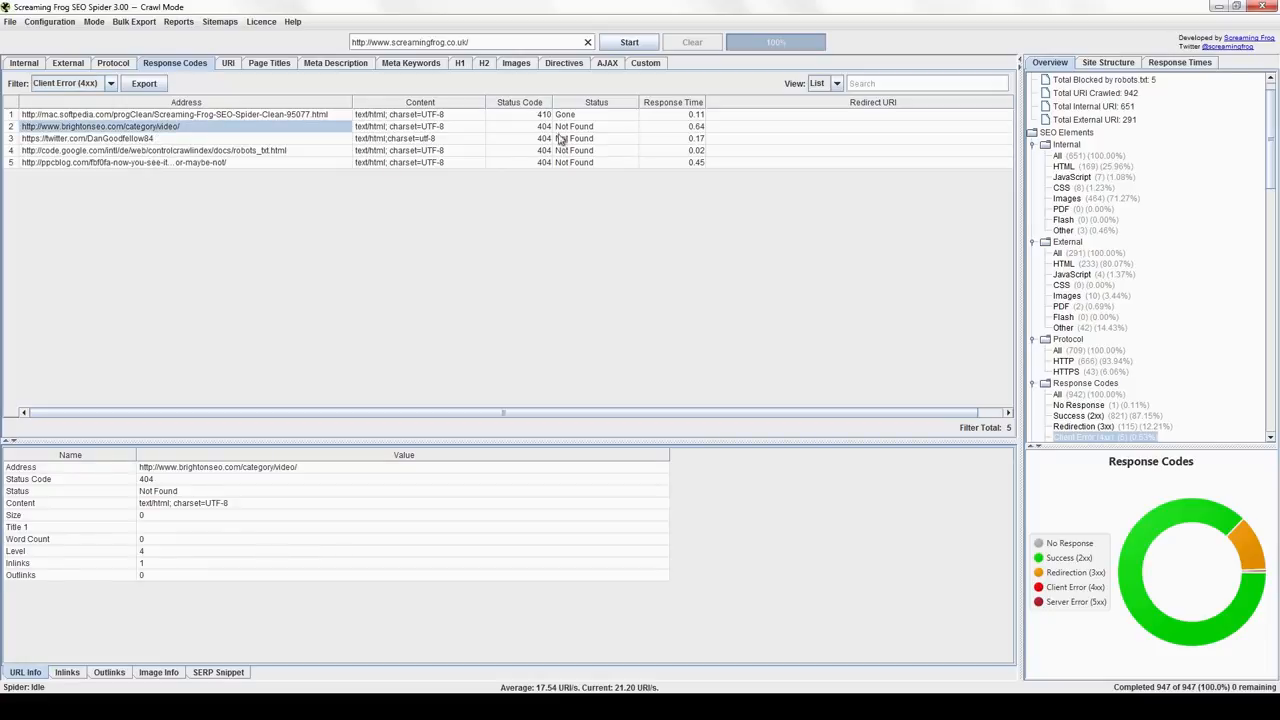
{"action": "left_click", "coordinate": [77, 673]}
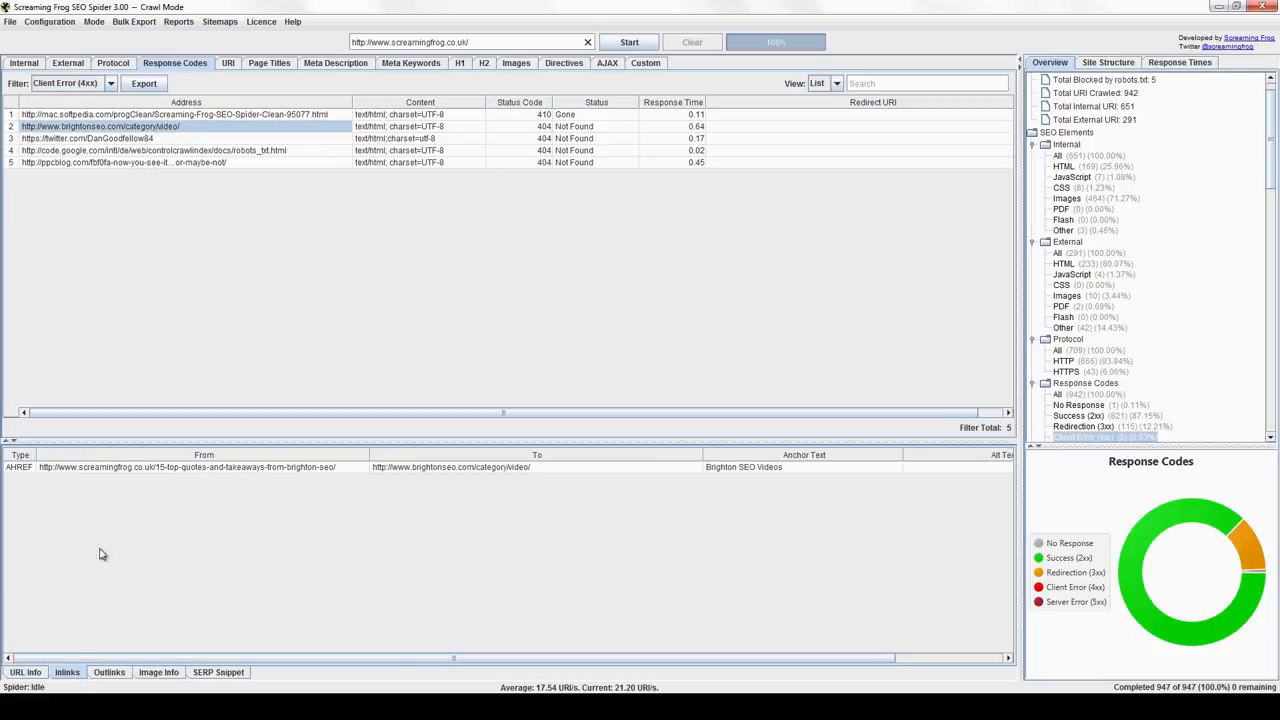
{"action": "left_click_drag", "start_coordinate": [370, 455], "coordinate": [371, 466]}
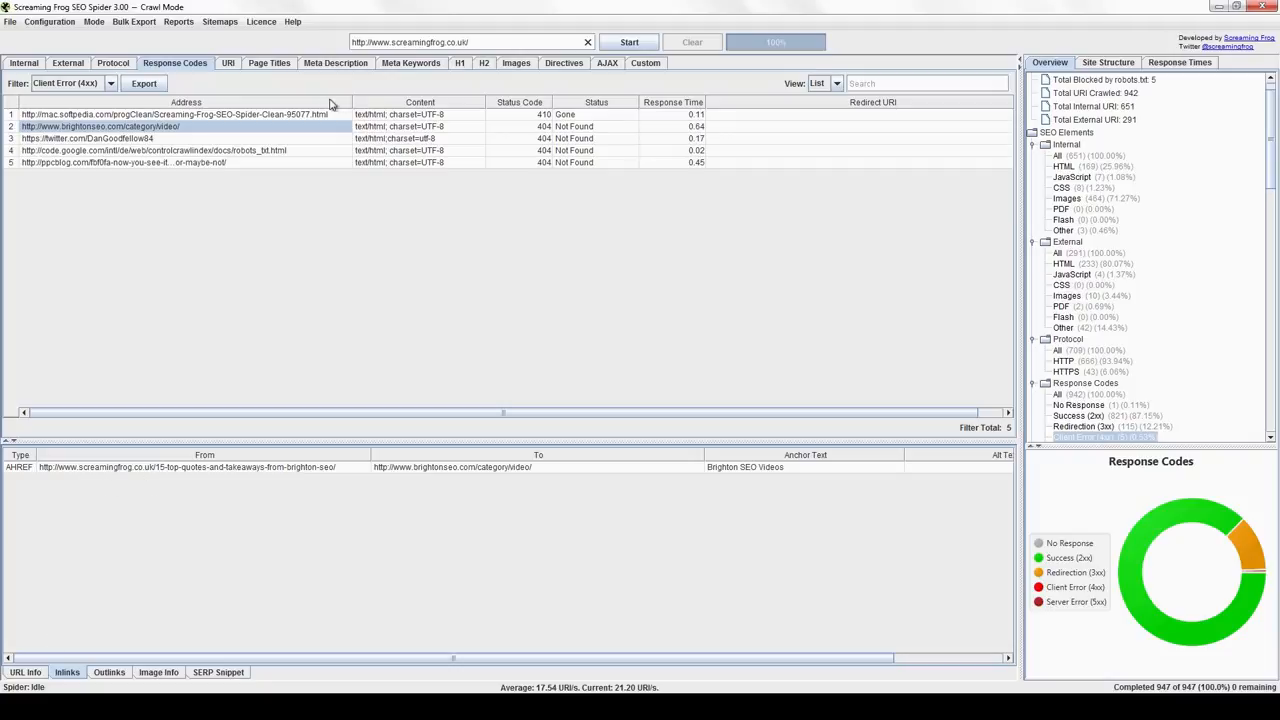
Review the filter options available for the URI results and for the Page Titles results.
{"action": "left_click", "coordinate": [229, 63]}
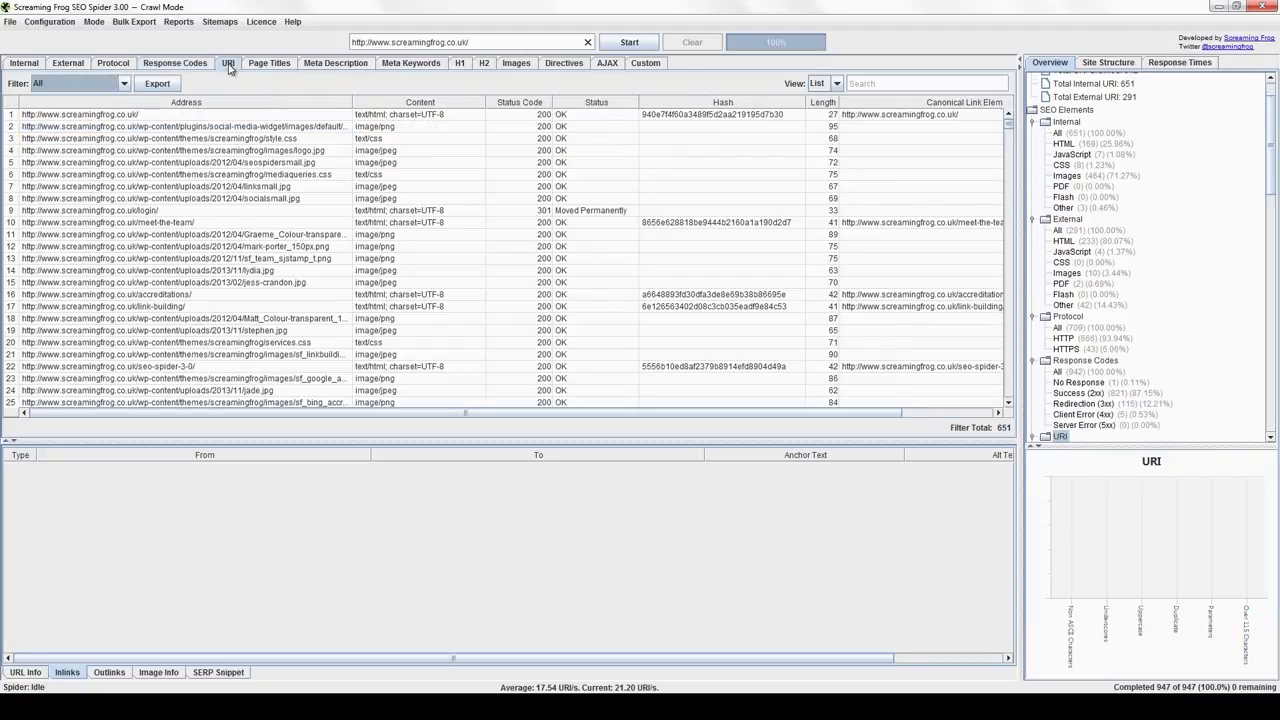
{"action": "left_click", "coordinate": [96, 87]}
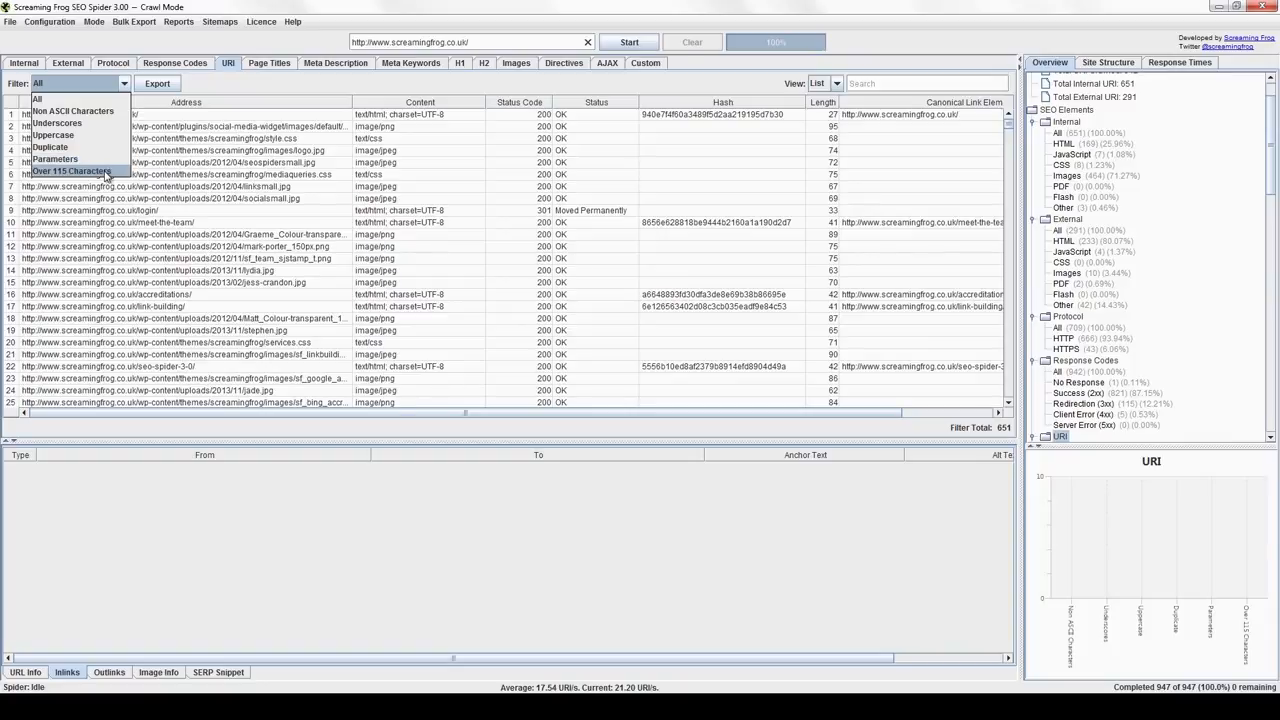
{"action": "left_click", "coordinate": [268, 63]}
{"action": "left_click", "coordinate": [90, 88]}
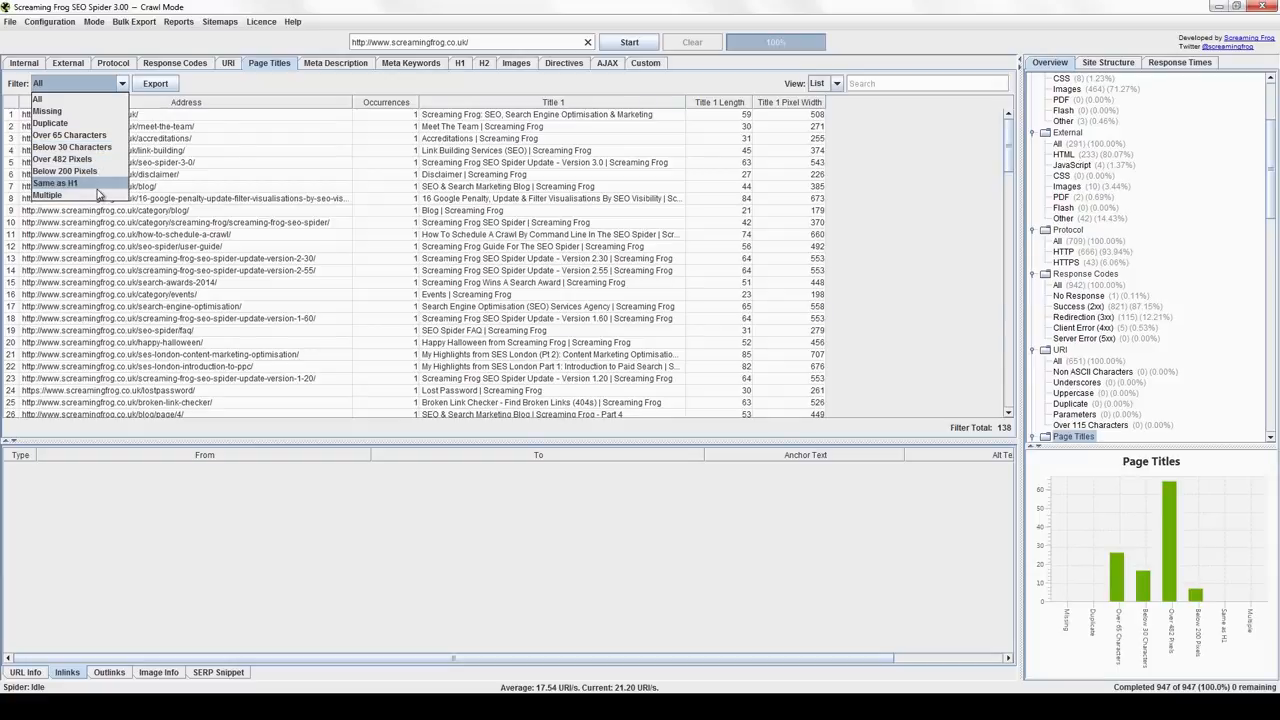
Review the filter options available for the Meta Description, H1 and H2 results.
{"action": "left_click", "coordinate": [315, 63]}
{"action": "left_click", "coordinate": [87, 88]}
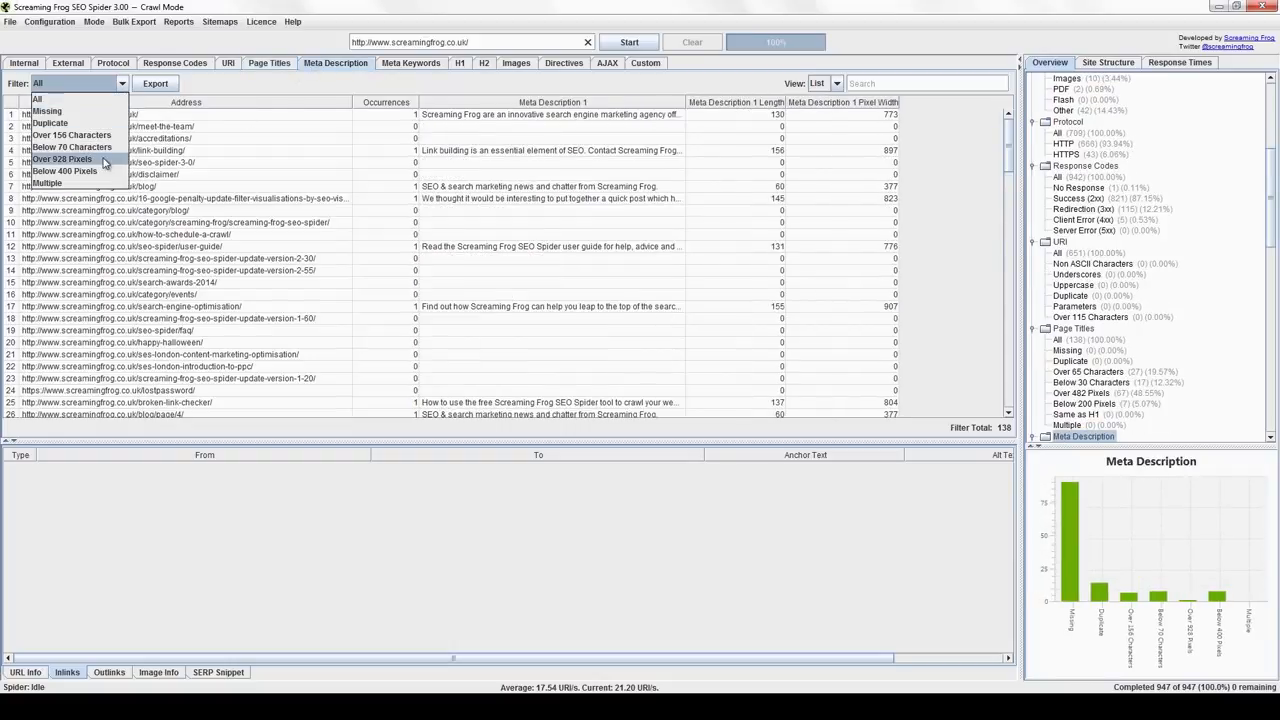
{"action": "left_click", "coordinate": [461, 64]}
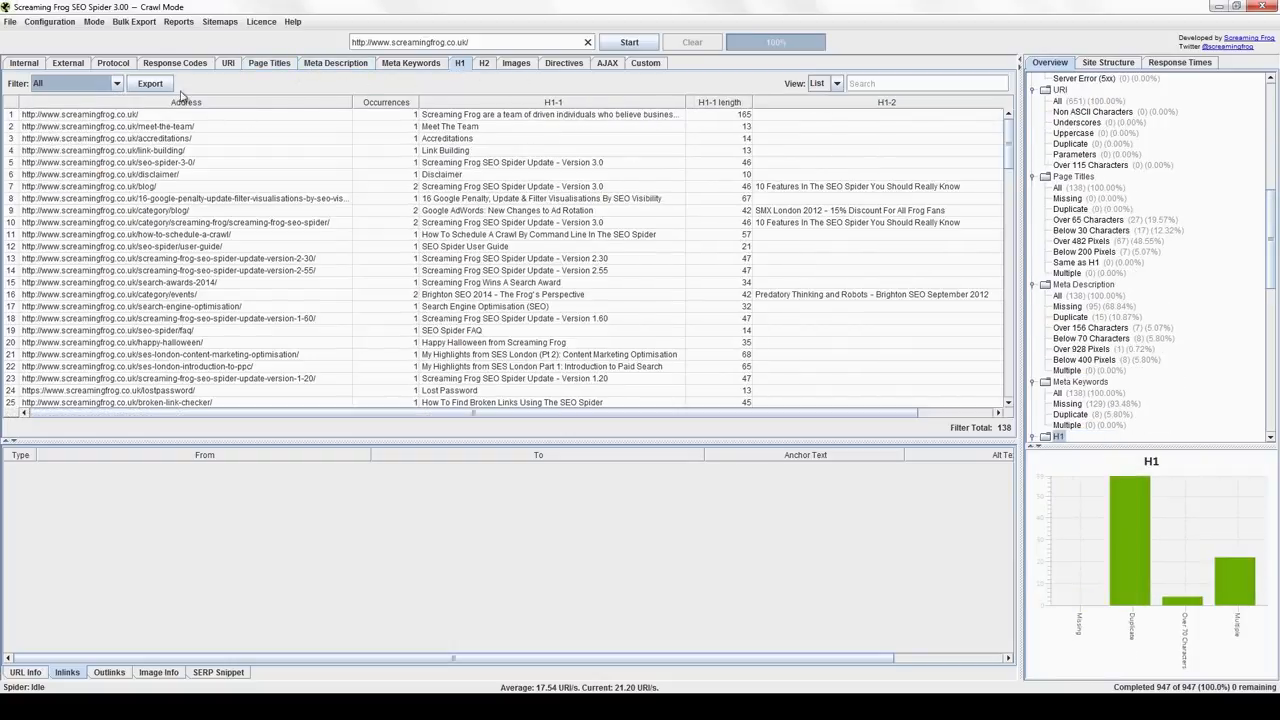
{"action": "left_click", "coordinate": [100, 86]}
{"action": "left_click", "coordinate": [487, 65]}
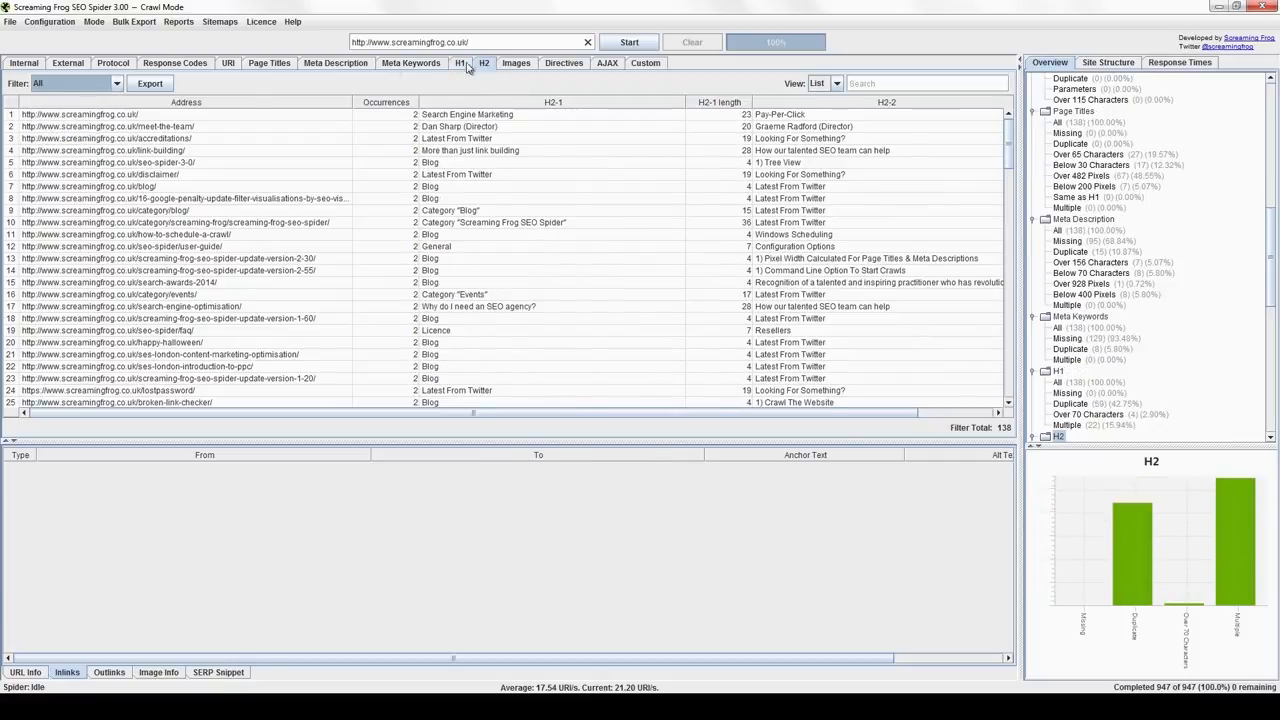
{"action": "left_click", "coordinate": [80, 86]}
Review the filters for the Images results, and examine the image details of seospidersmall.jpg for its linking page and alt text.
{"action": "left_click", "coordinate": [516, 64]}
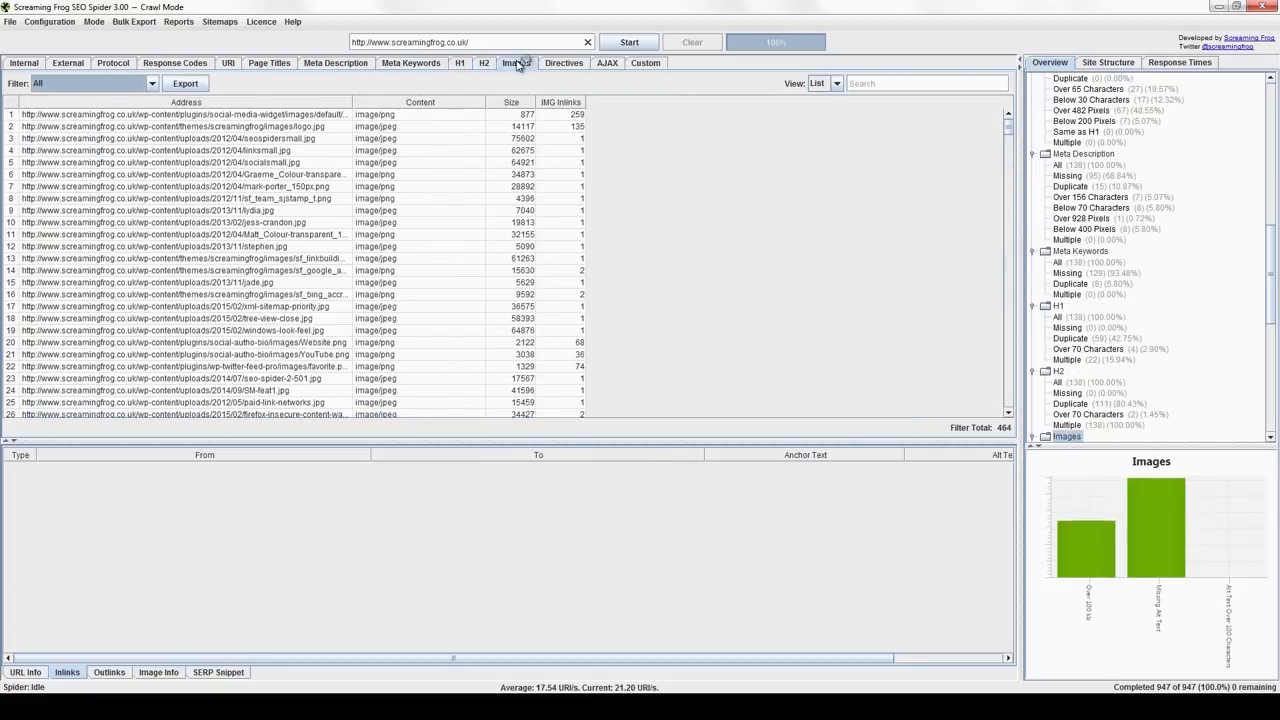
{"action": "left_click", "coordinate": [130, 88]}
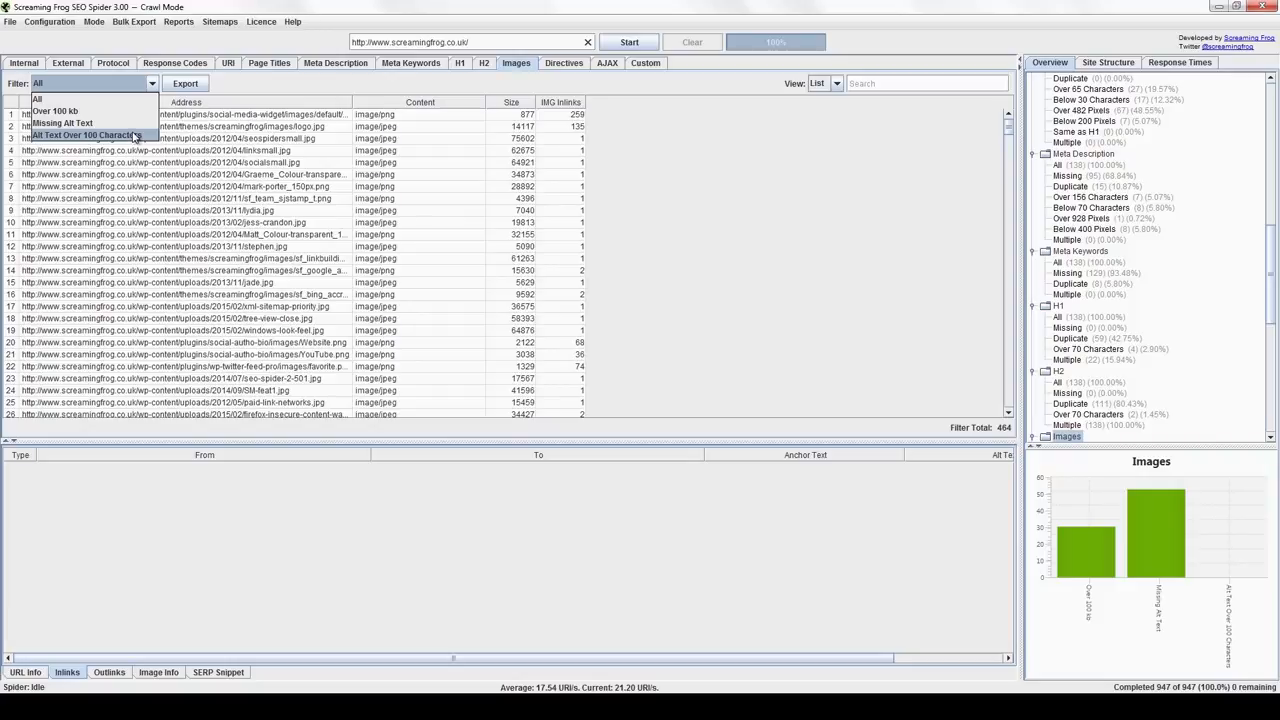
{"action": "left_click", "coordinate": [300, 141]}
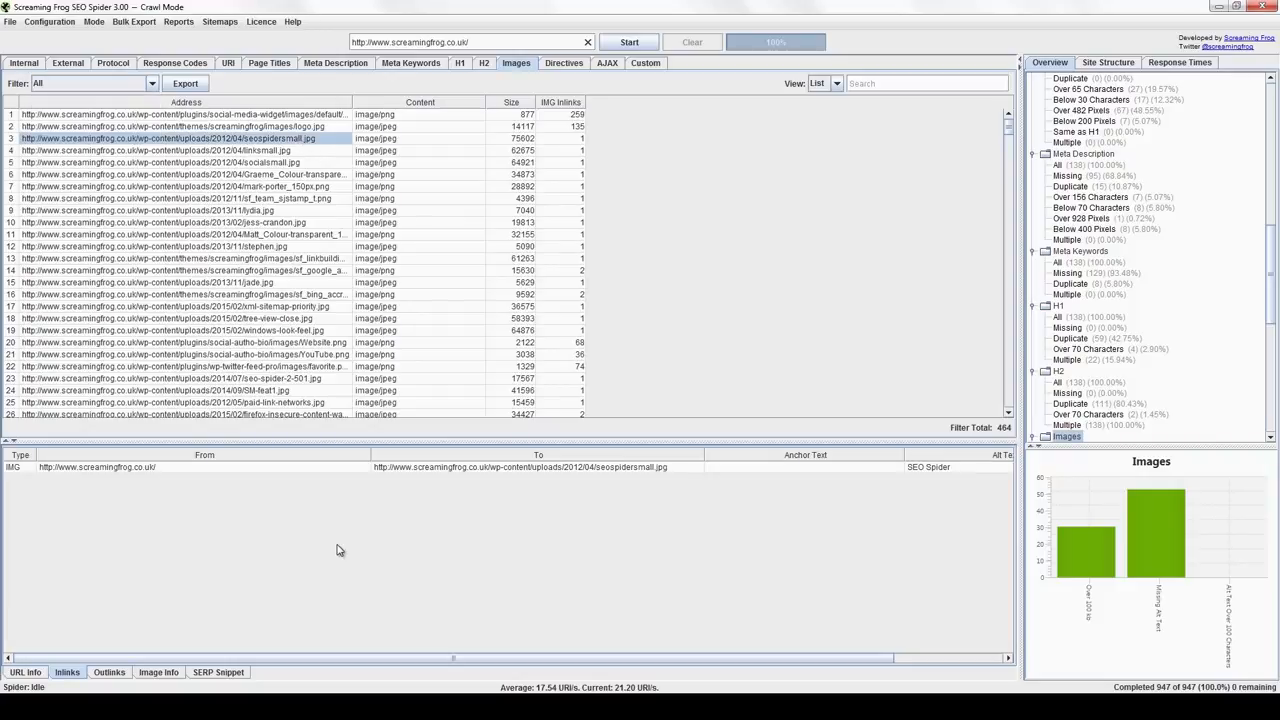
{"action": "left_click", "coordinate": [173, 674]}
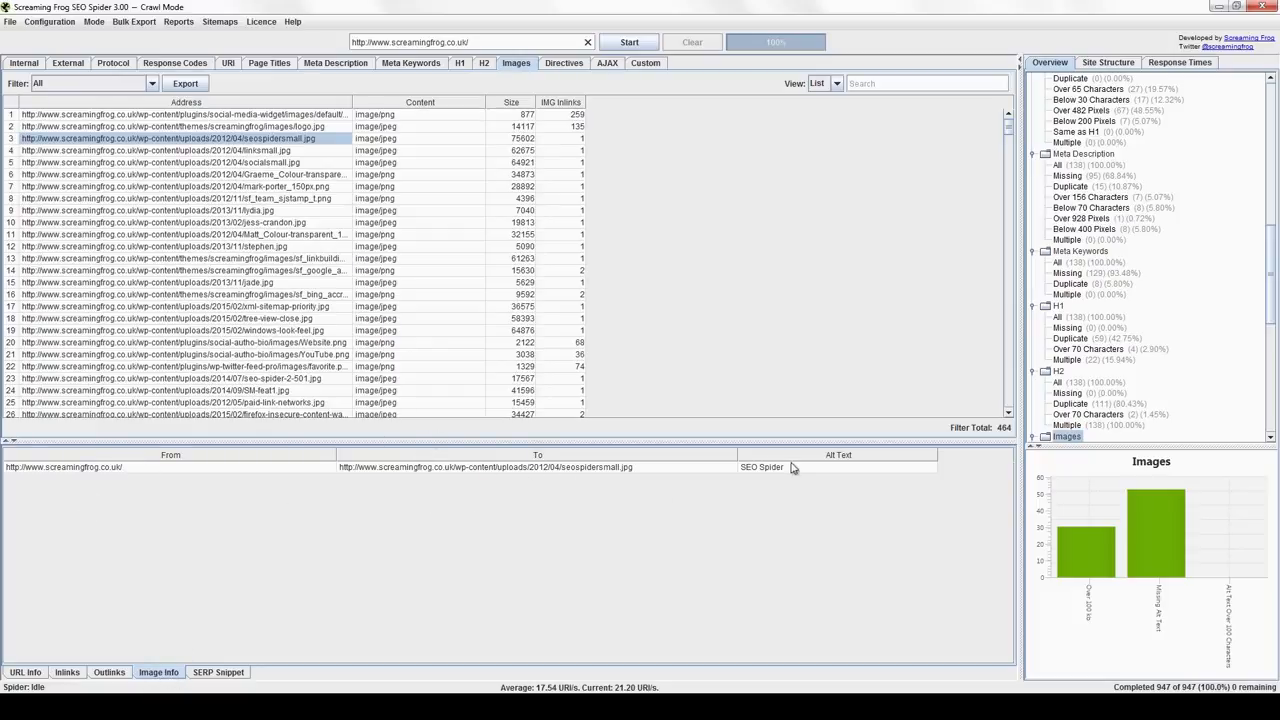
Review the filter options for the Directives results and look across all their data columns.
{"action": "left_click", "coordinate": [564, 63]}
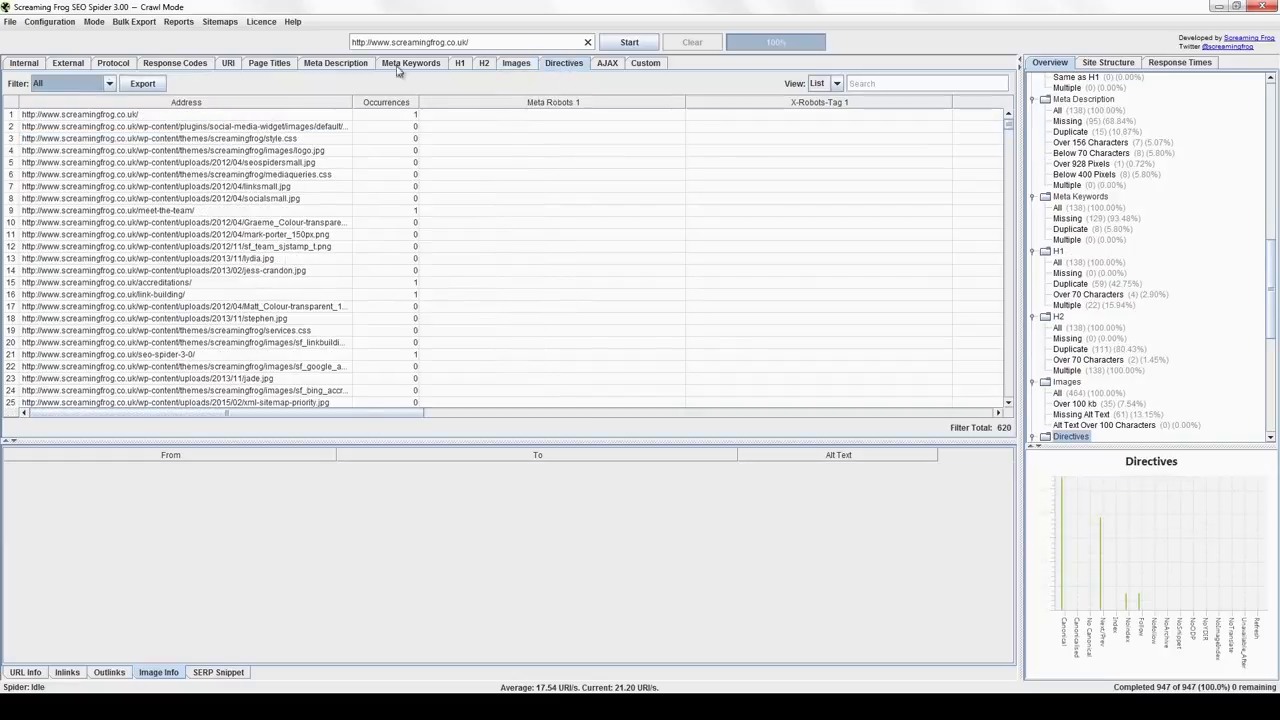
{"action": "left_click", "coordinate": [92, 86]}
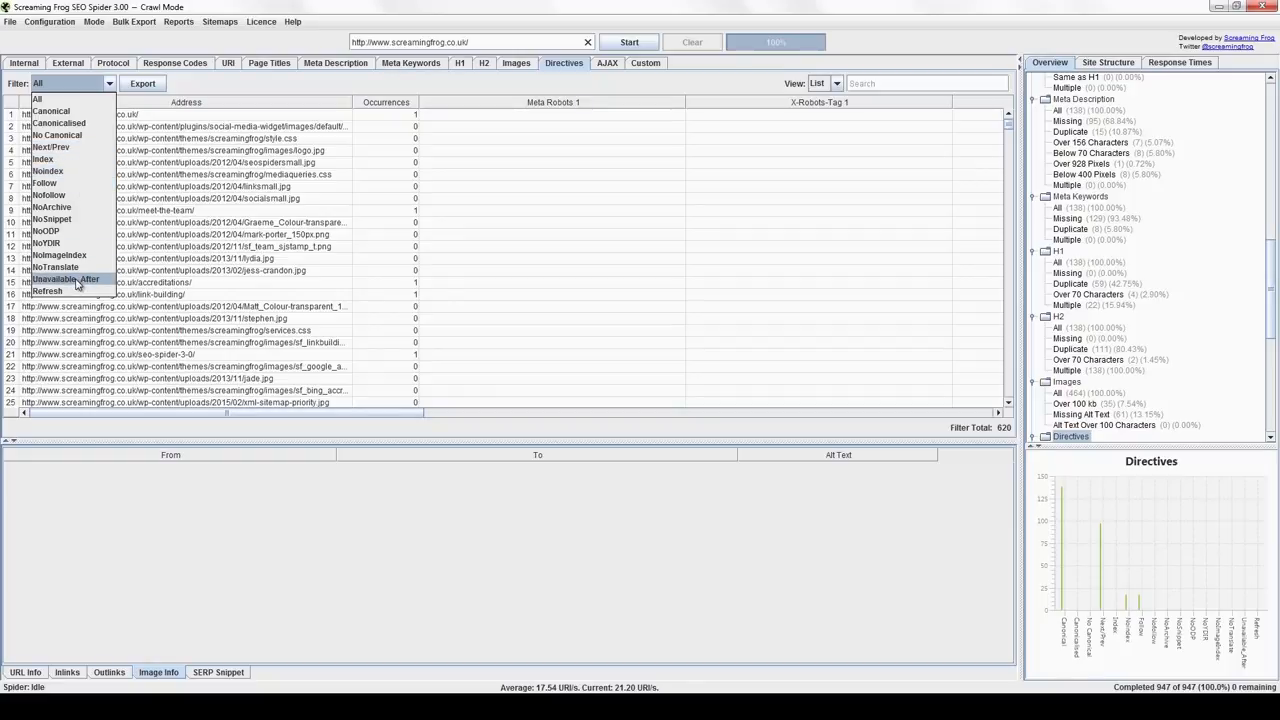
{"action": "left_click", "coordinate": [280, 198]}
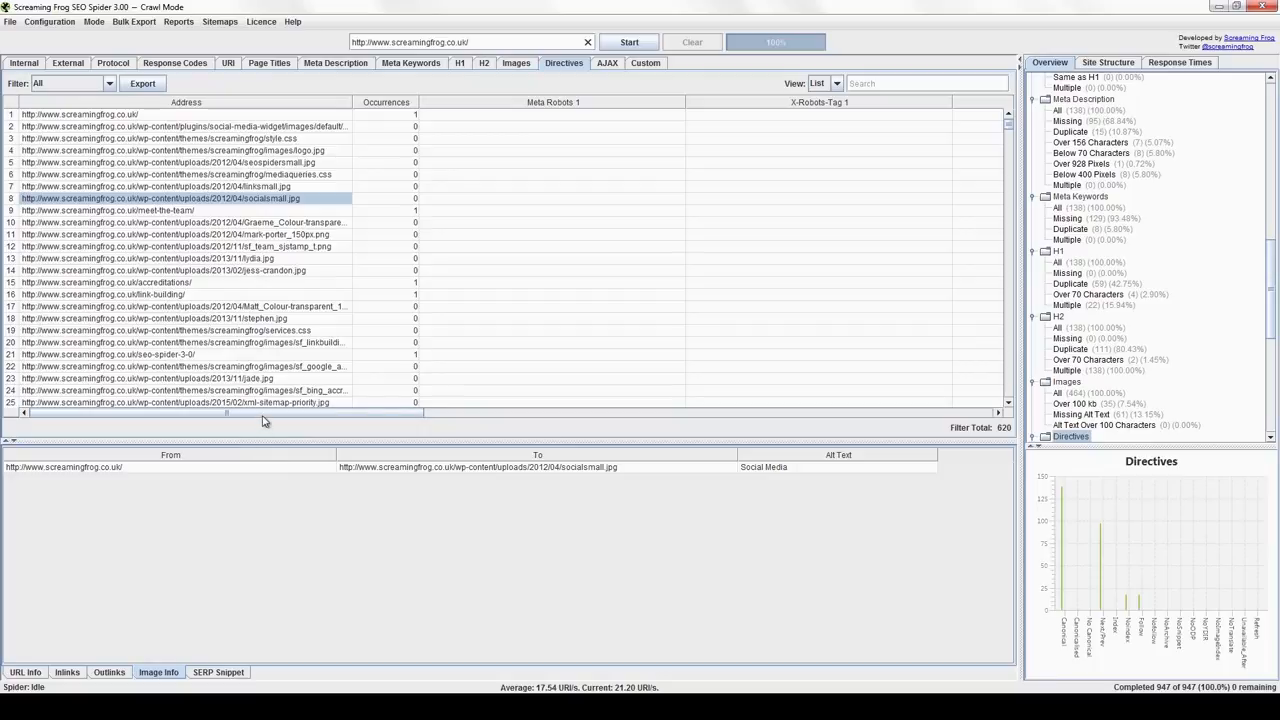
{"action": "left_click_drag", "start_coordinate": [266, 416], "coordinate": [852, 430]}
{"action": "left_click_drag", "start_coordinate": [967, 410], "coordinate": [118, 400]}
Show the AJAX results and review their hash fragment filters.
{"action": "left_click", "coordinate": [607, 63]}
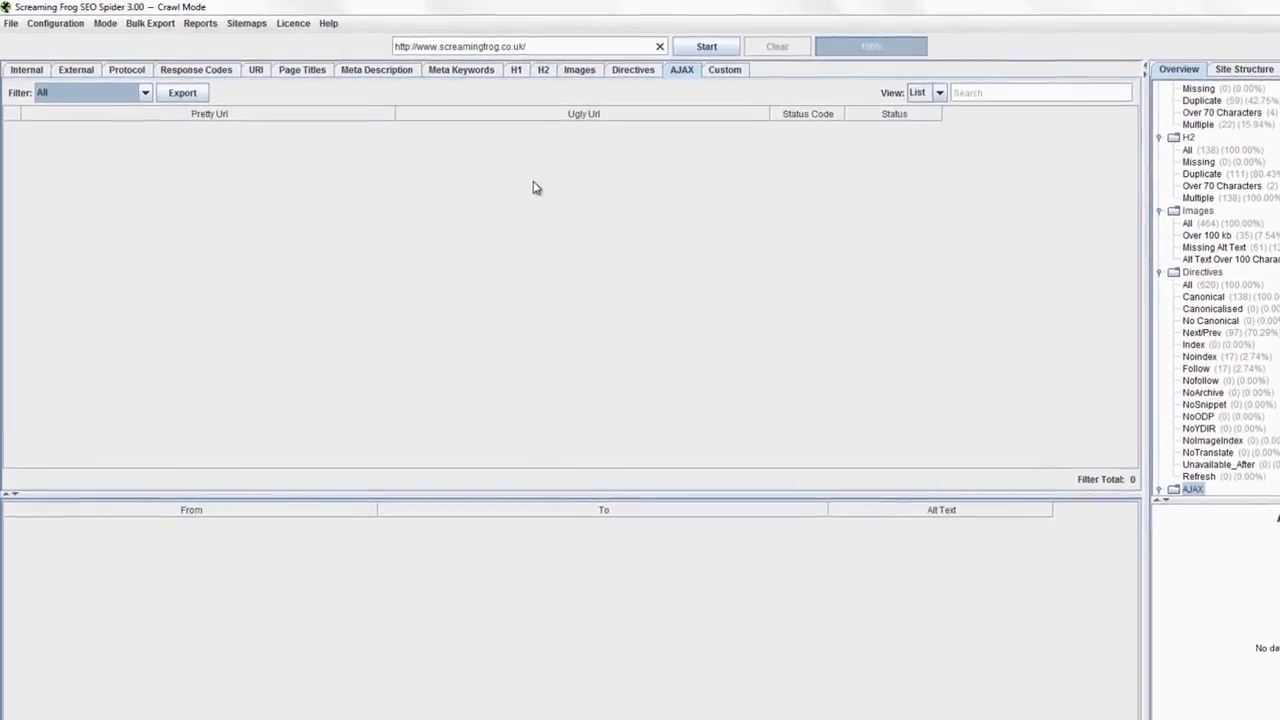
{"action": "left_click", "coordinate": [157, 100]}
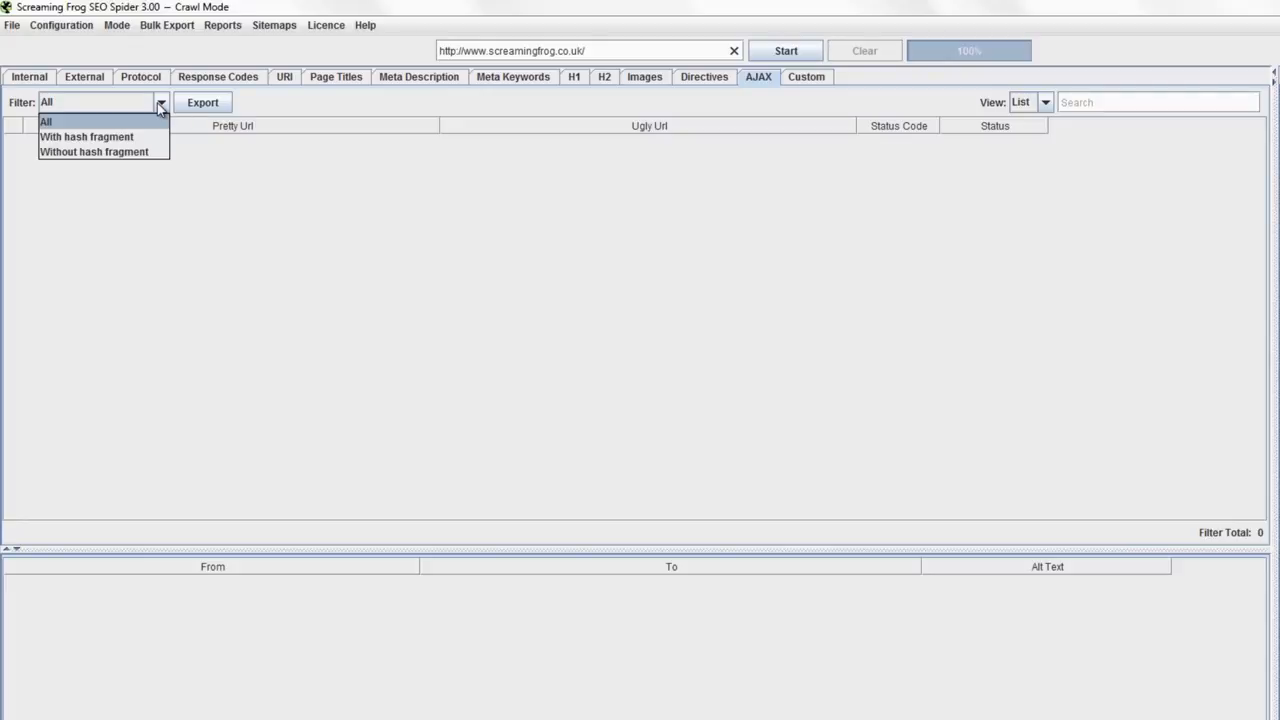
{"action": "left_click", "coordinate": [379, 282]}
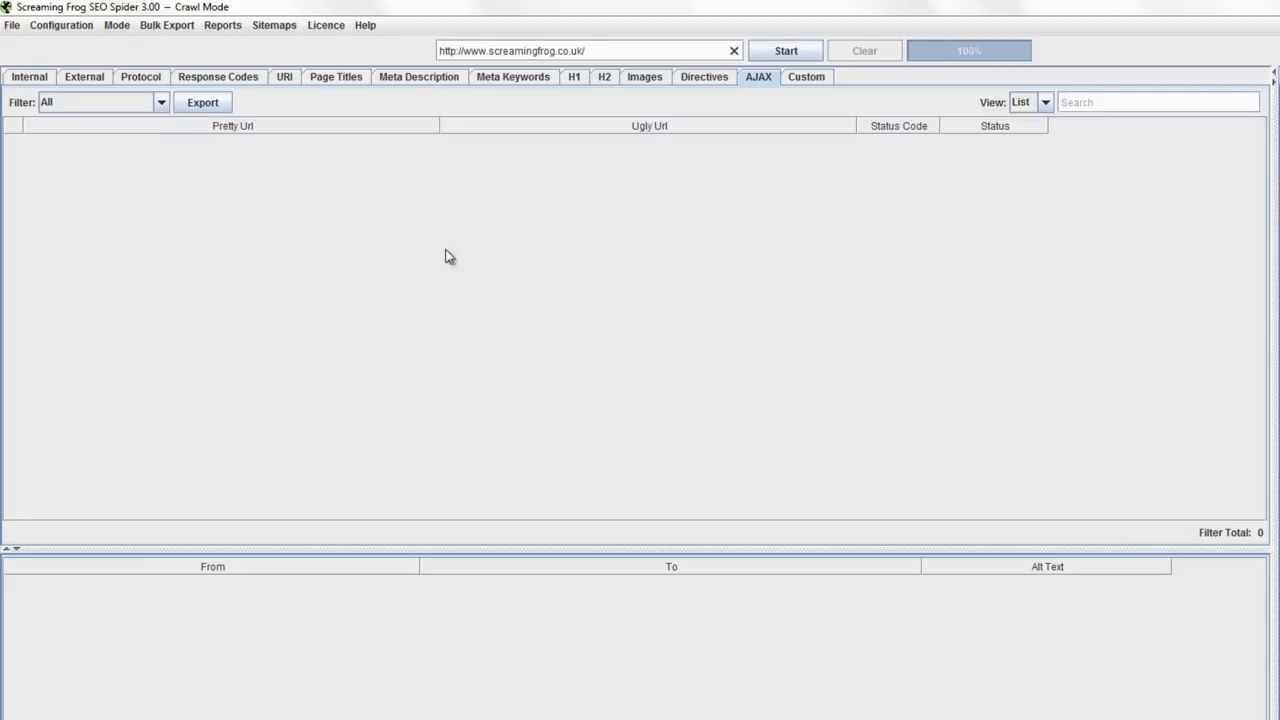
Show the Custom results and examine the custom filter configuration for searching page source code, leaving the ten filters empty.
{"action": "left_click", "coordinate": [812, 80]}
{"action": "left_click", "coordinate": [88, 25]}
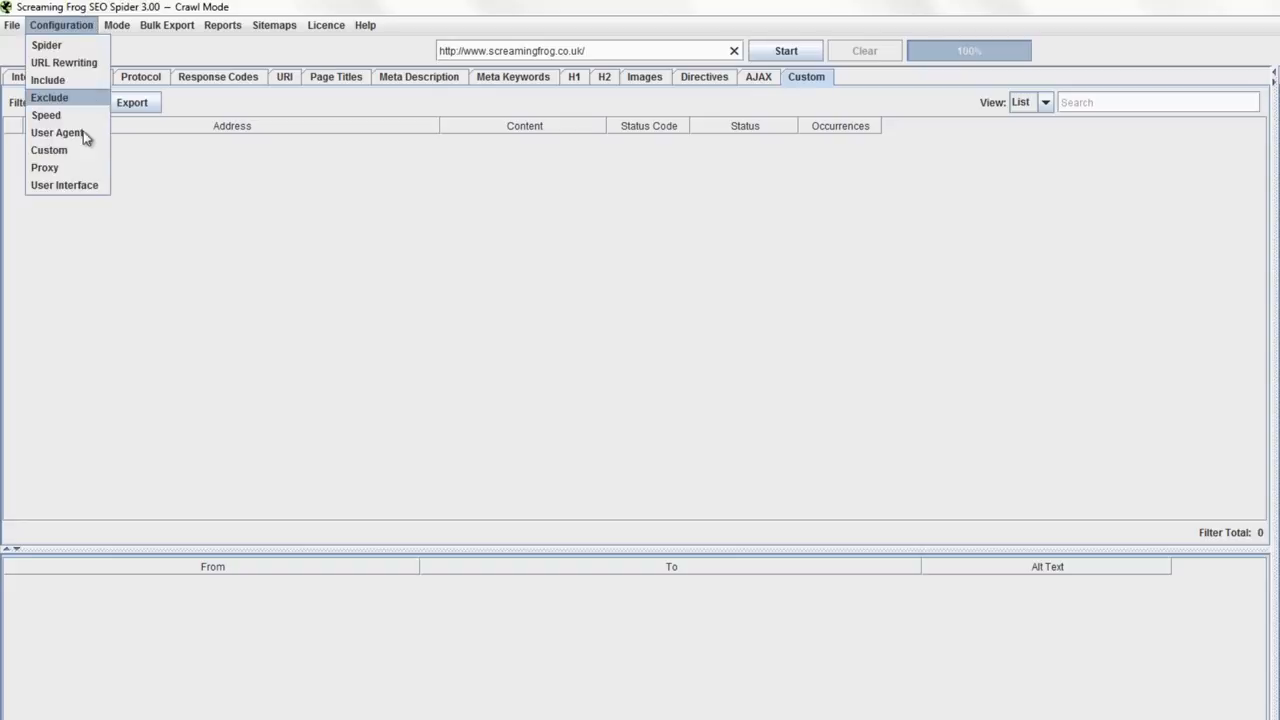
{"action": "left_click", "coordinate": [84, 153]}
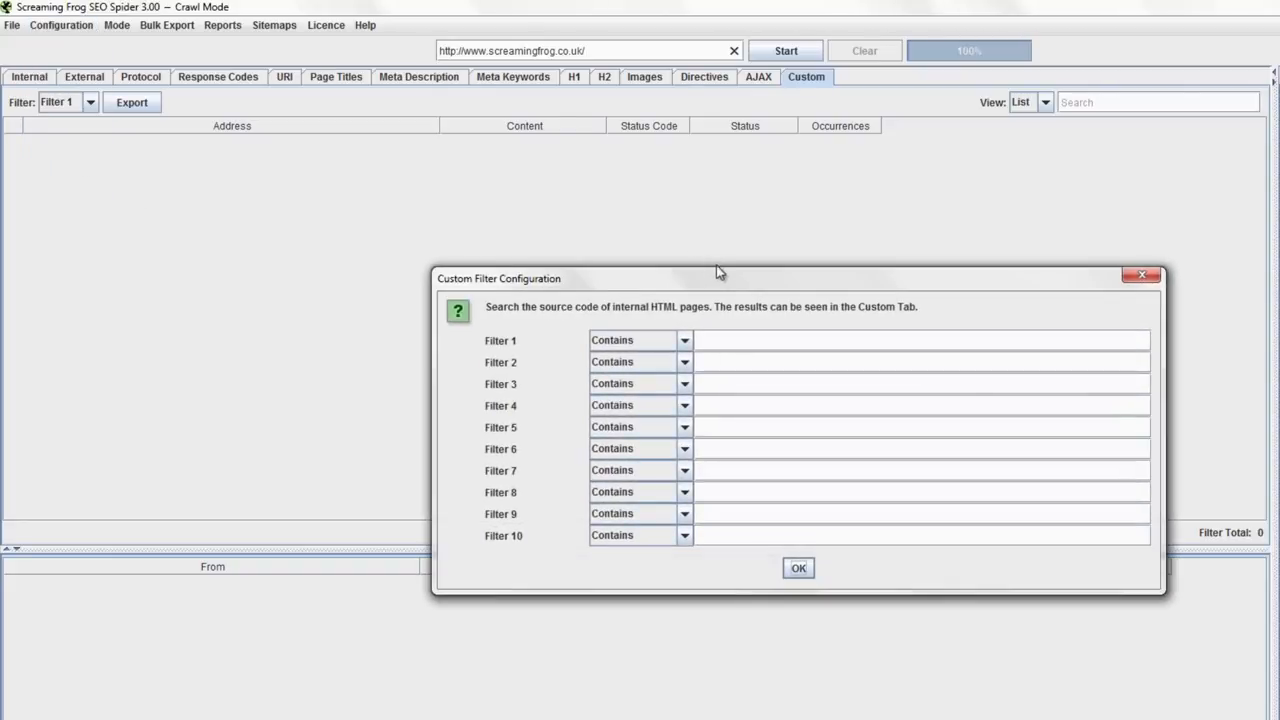
{"action": "left_click_drag", "start_coordinate": [716, 272], "coordinate": [596, 162]}
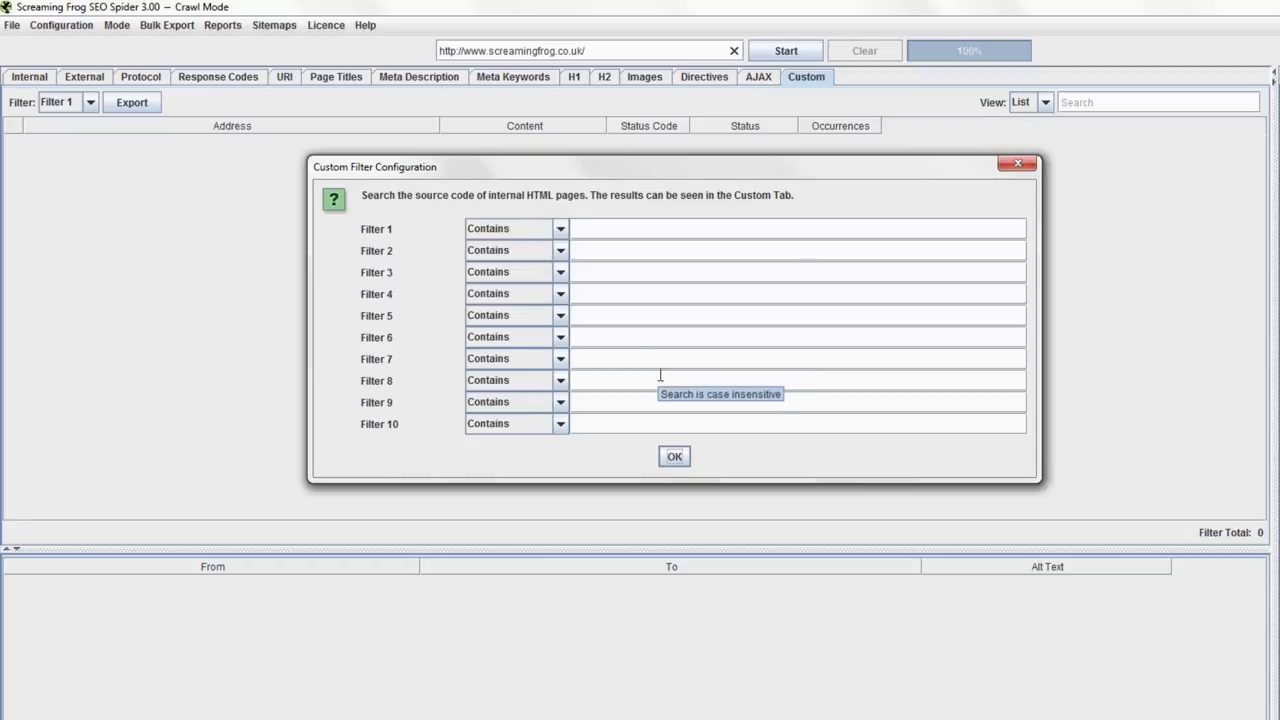
{"action": "left_click", "coordinate": [675, 457]}
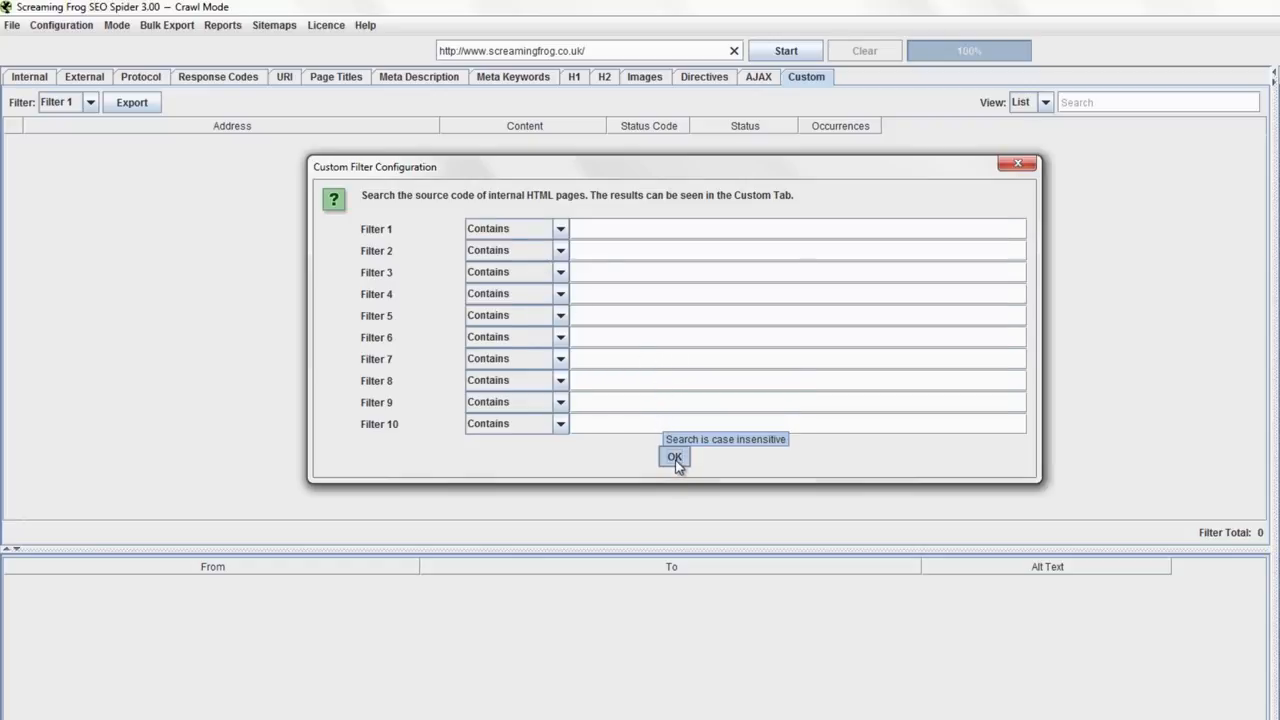
Return to the Internal results and review the Basic, Limits, Advanced and Preferences settings of the spider configuration.
{"action": "left_click", "coordinate": [25, 77]}
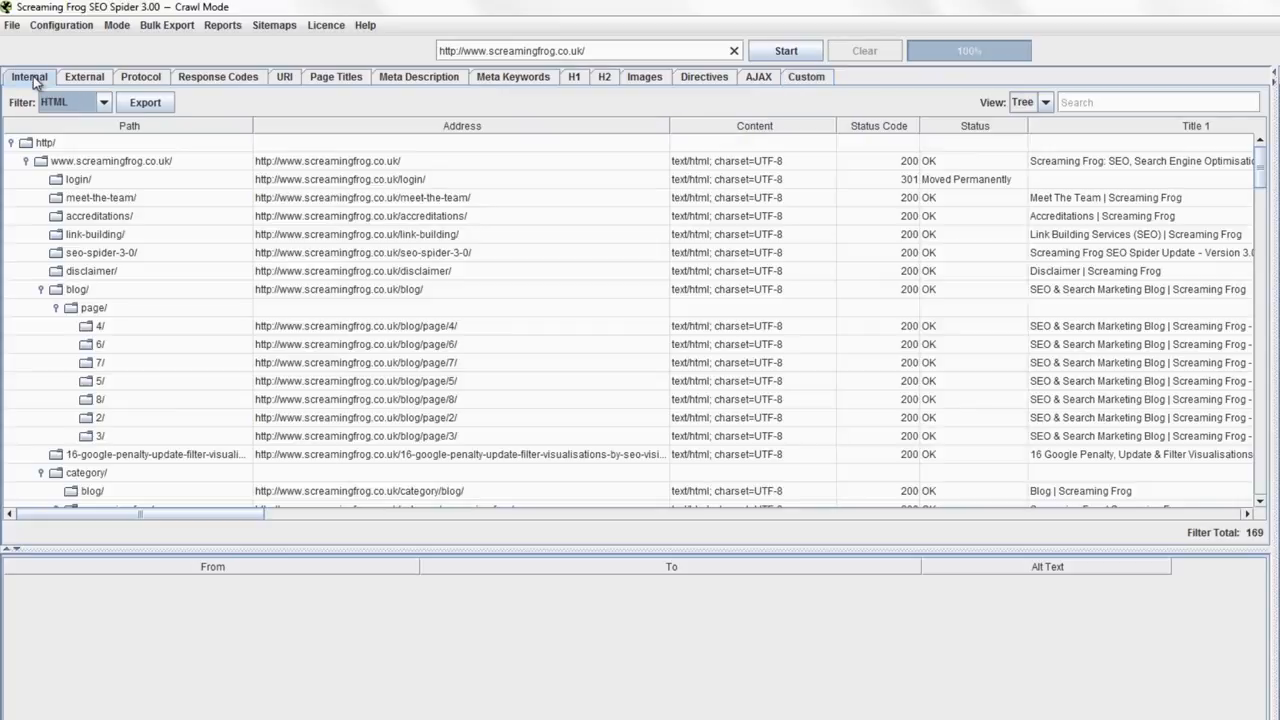
{"action": "left_click", "coordinate": [73, 27]}
{"action": "left_click", "coordinate": [72, 44]}
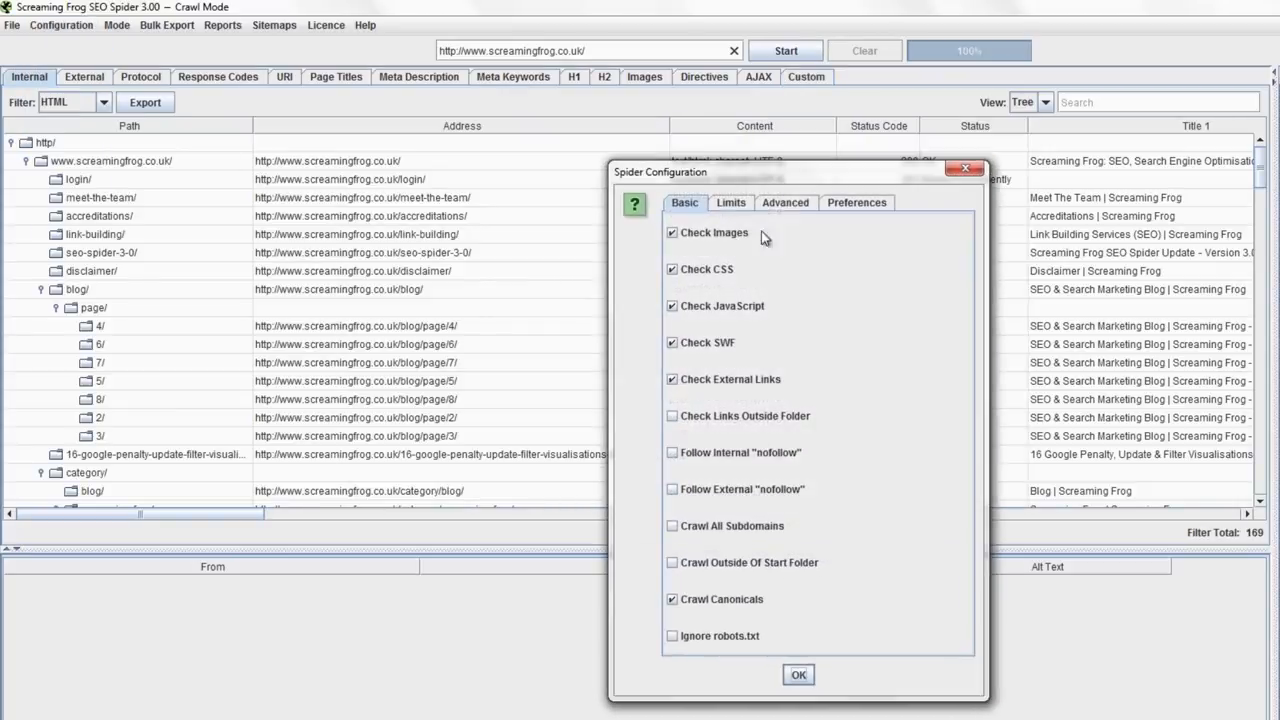
{"action": "left_click_drag", "start_coordinate": [806, 171], "coordinate": [672, 107]}
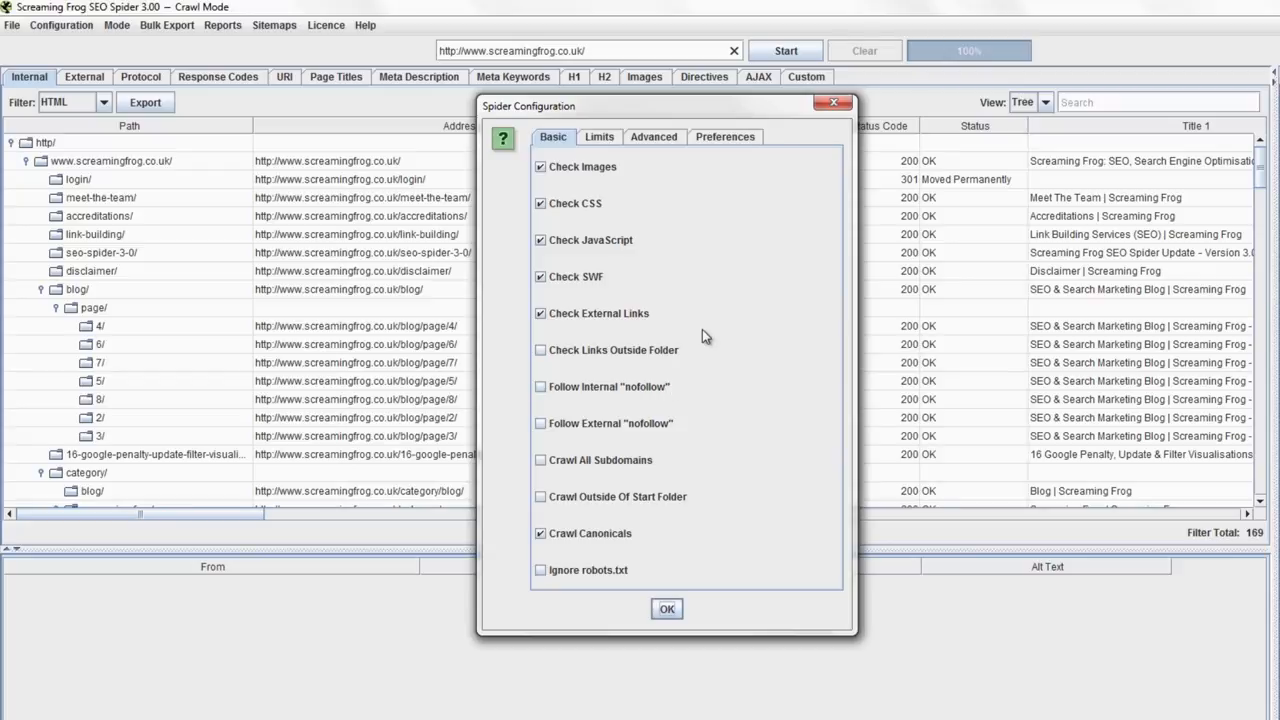
{"action": "left_click", "coordinate": [605, 138]}
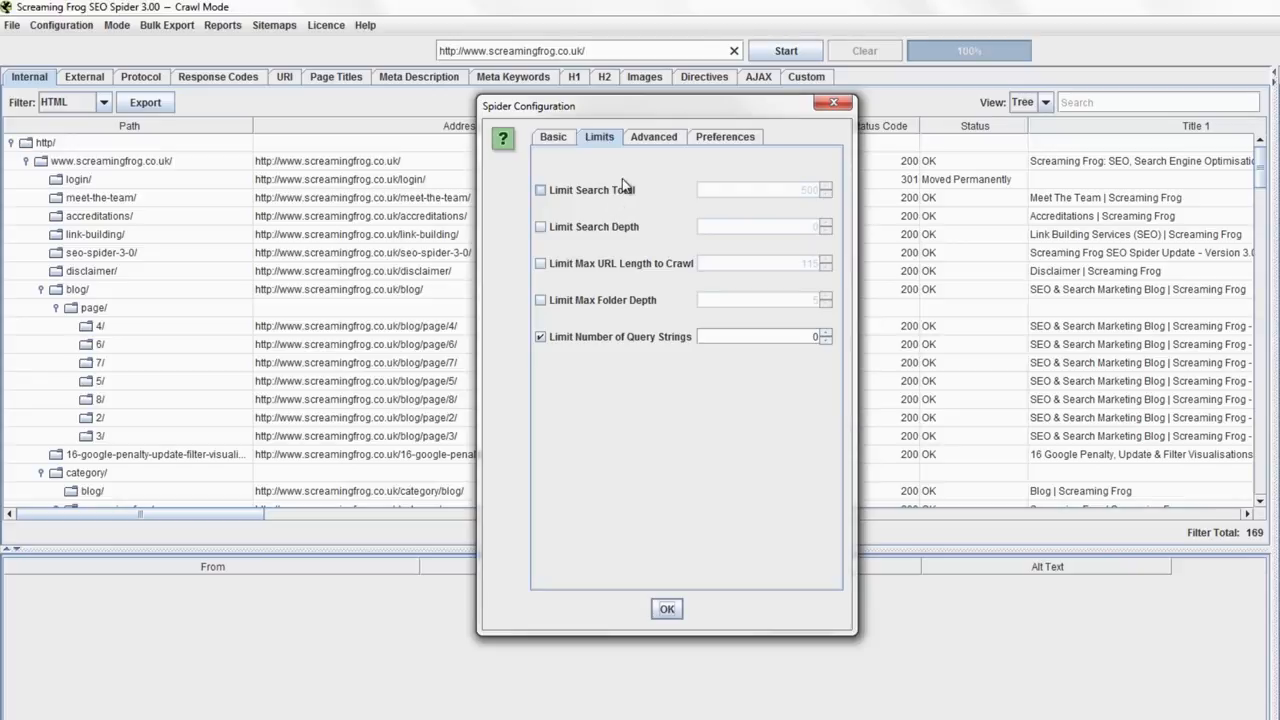
{"action": "left_click", "coordinate": [668, 140]}
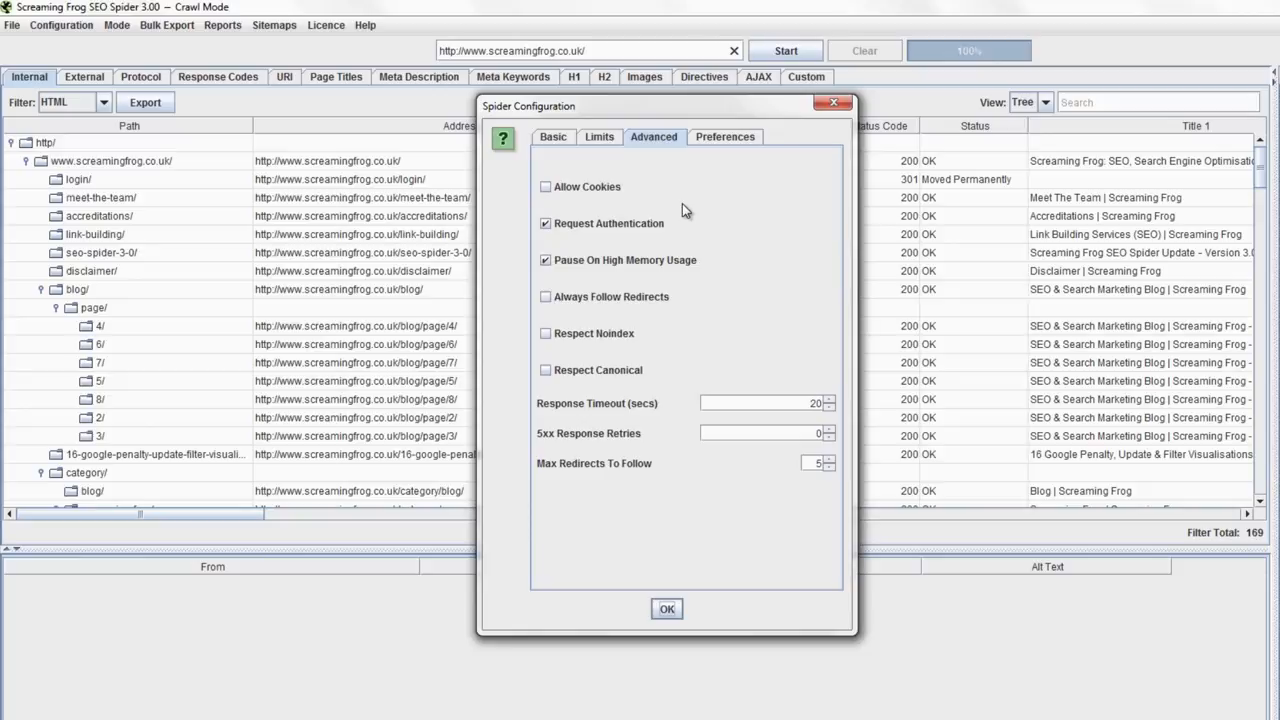
{"action": "left_click", "coordinate": [729, 140]}
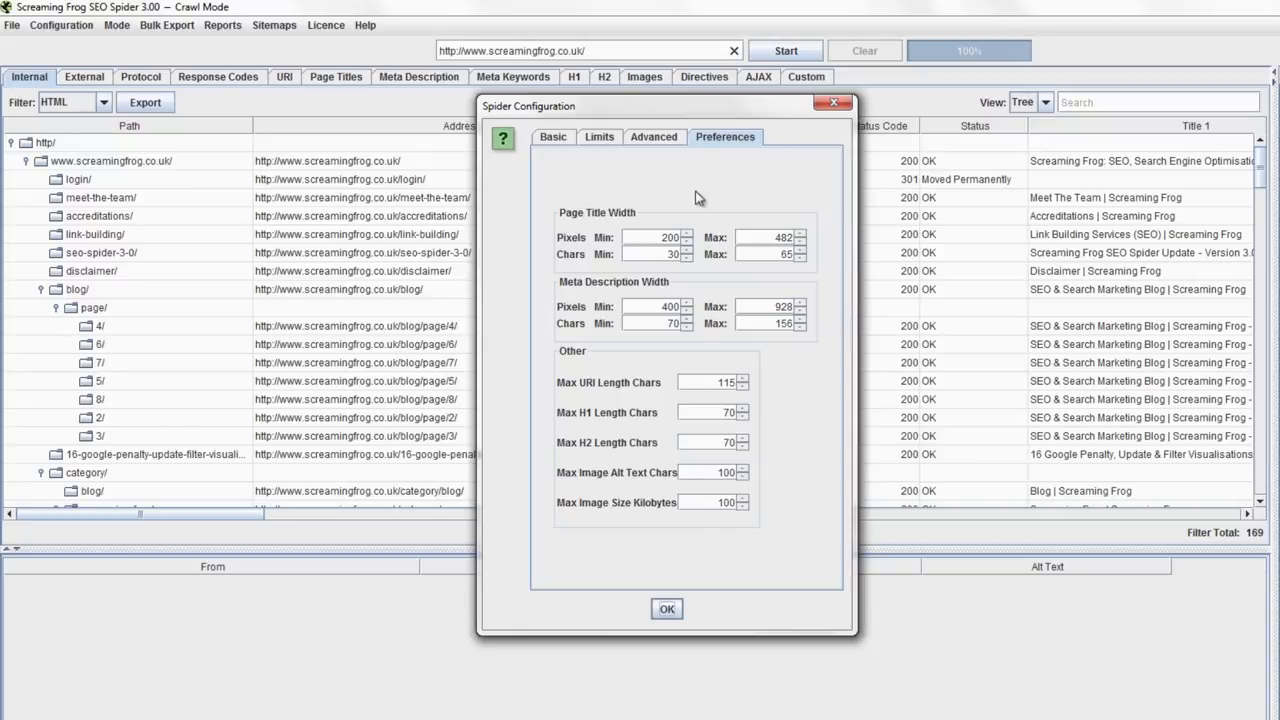
{"action": "left_click", "coordinate": [553, 137]}
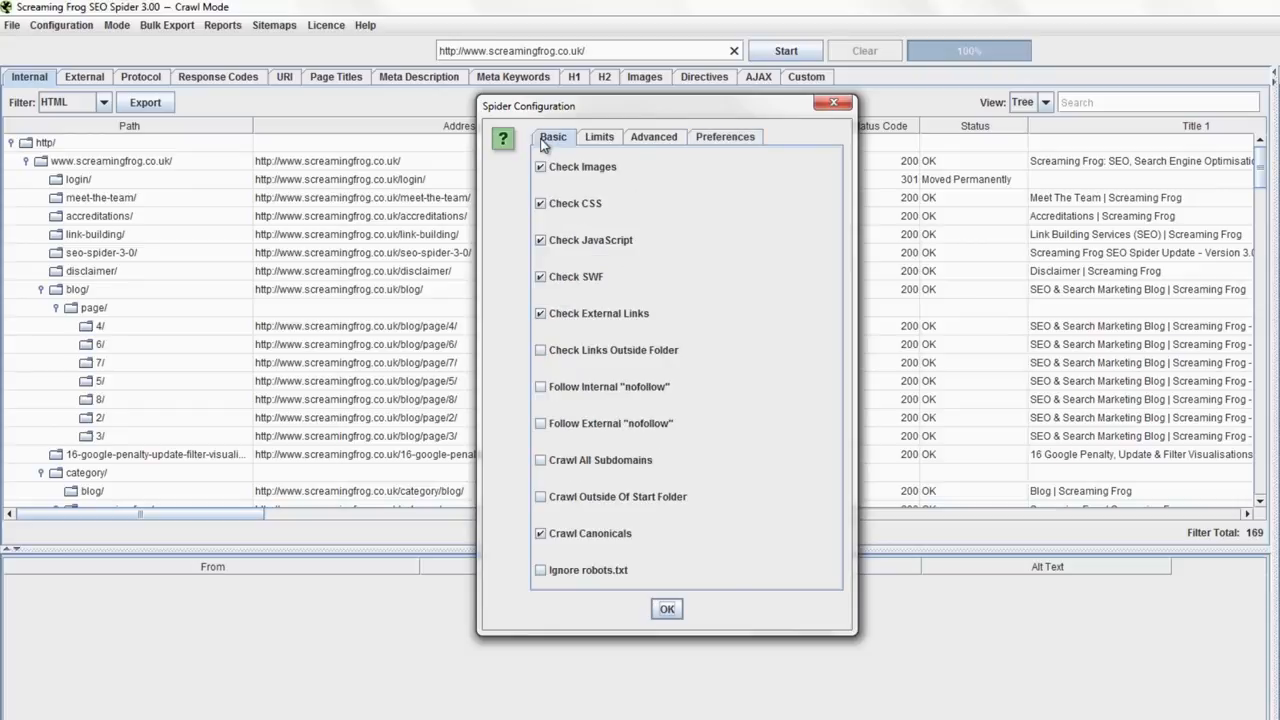
{"action": "left_click", "coordinate": [667, 609]}
Look through the preset user agents in the user agent configuration, keeping Screaming Frog SEO Spider selected.
{"action": "left_click", "coordinate": [83, 32]}
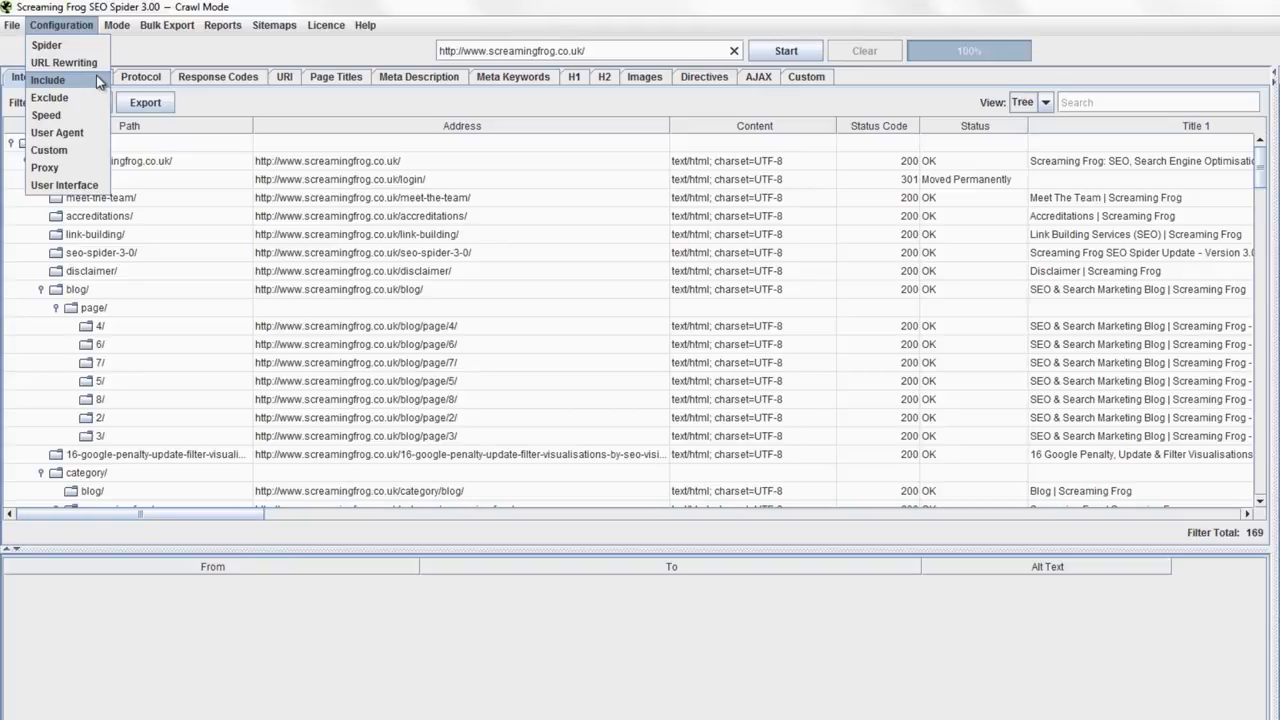
{"action": "left_click", "coordinate": [96, 136]}
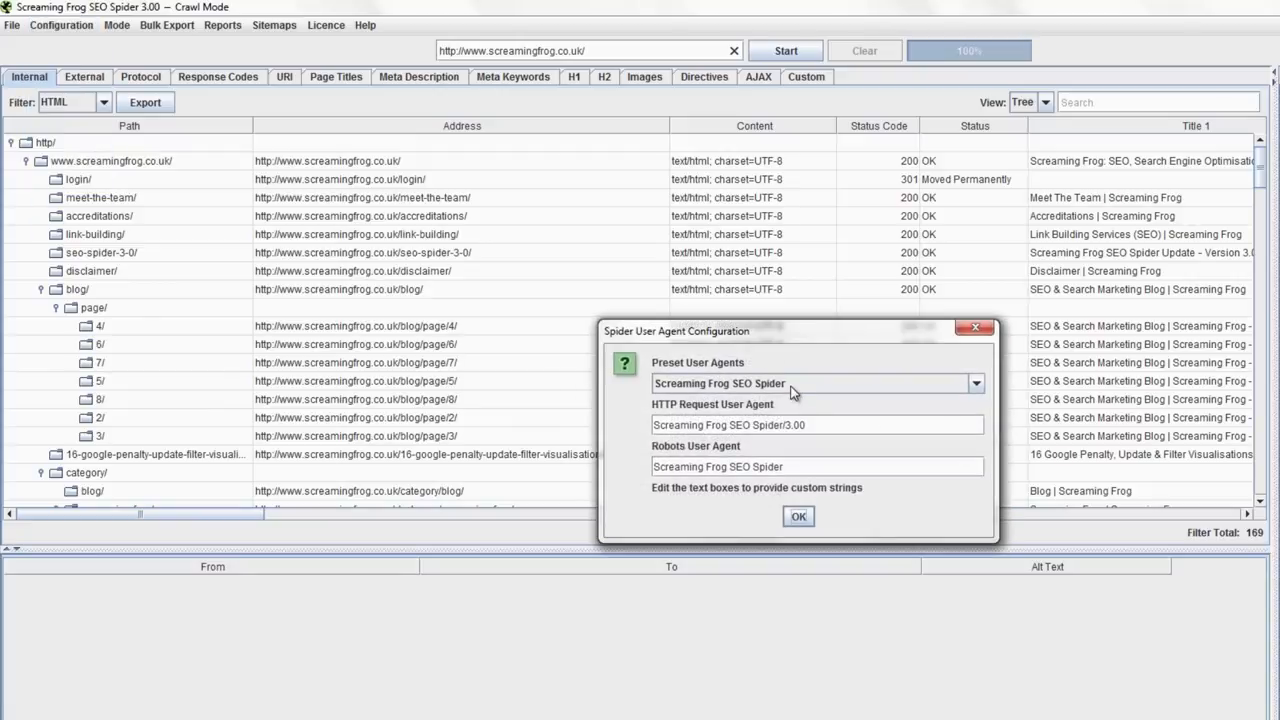
{"action": "left_click_drag", "start_coordinate": [764, 317], "coordinate": [714, 232]}
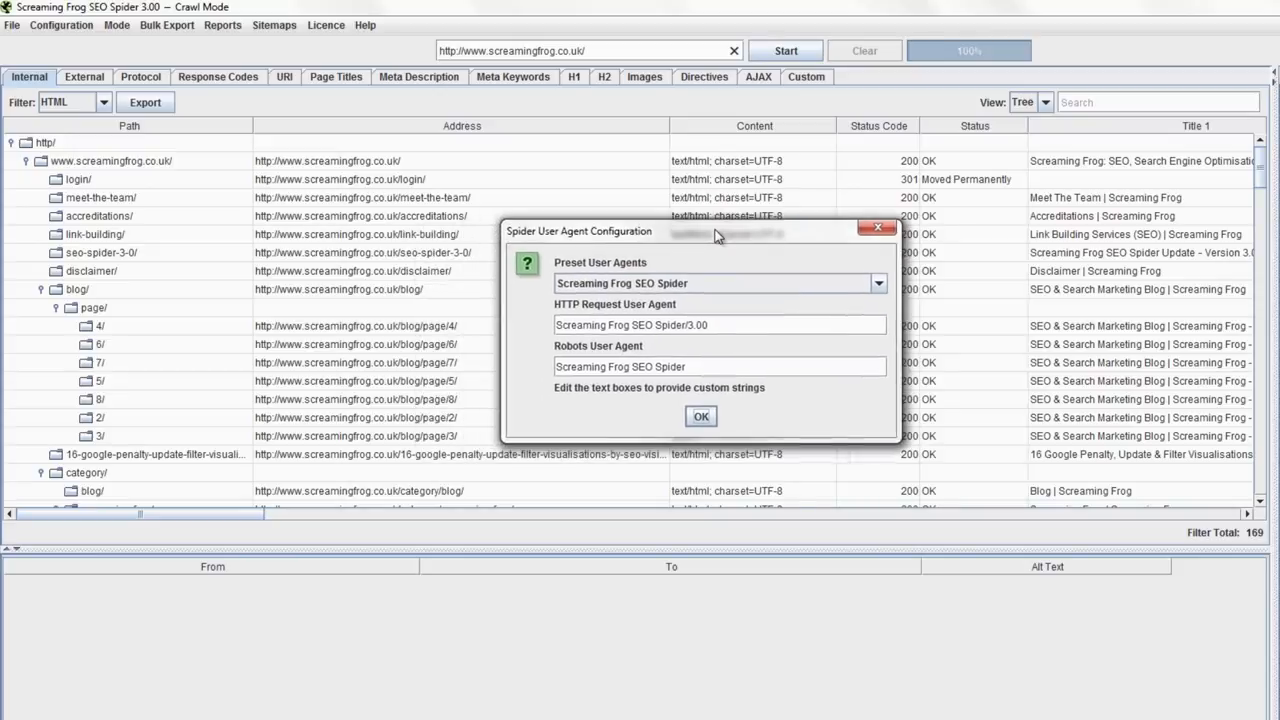
{"action": "left_click", "coordinate": [727, 288]}
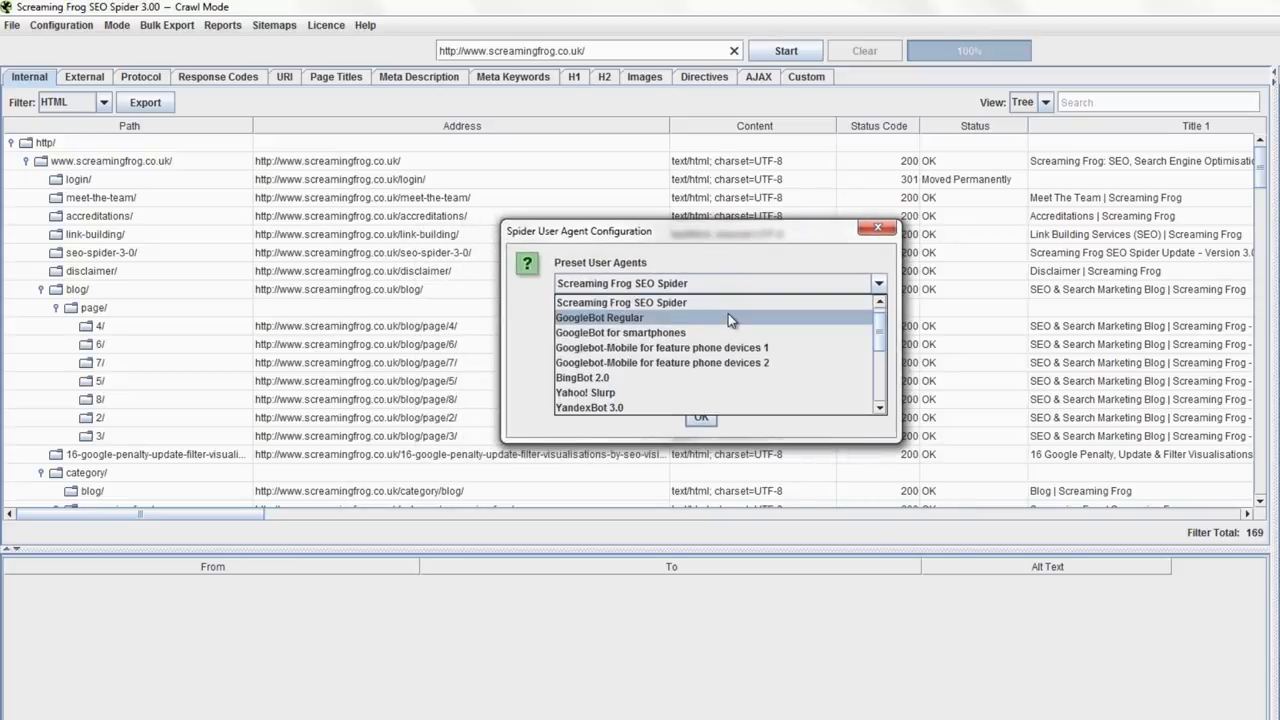
{"action": "scroll", "coordinate": [682, 330], "scroll_direction": "down", "scroll_amount": 4}
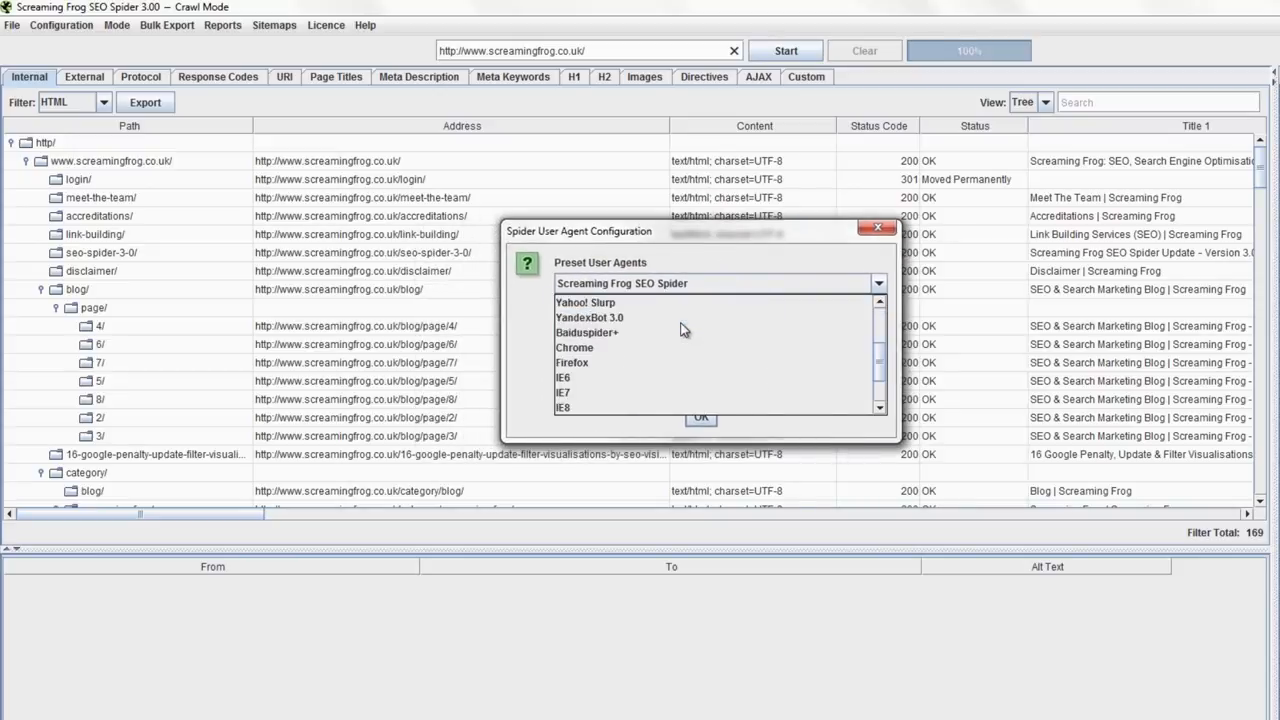
{"action": "scroll", "coordinate": [700, 395], "scroll_direction": "up", "scroll_amount": 4}
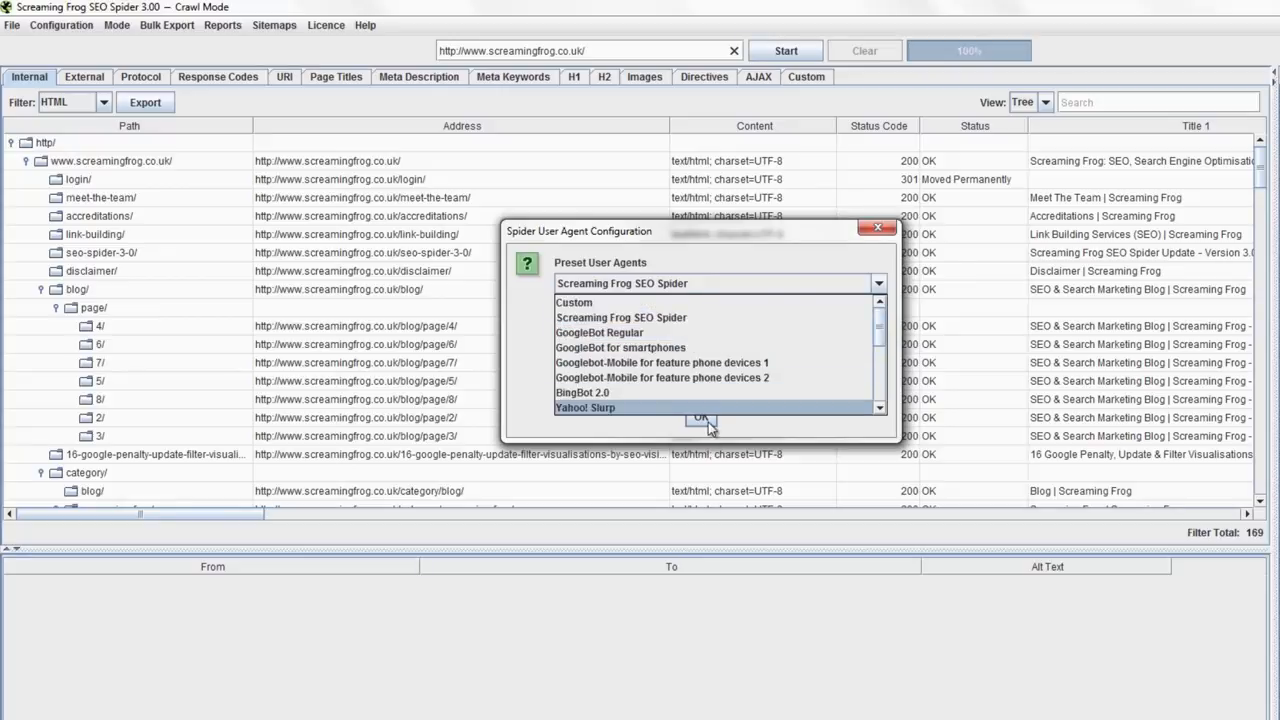
{"action": "left_click", "coordinate": [705, 420]}
Review the available bulk exports, including the Directives inlinks, along with the report types and sitemap creation options.
{"action": "left_click", "coordinate": [68, 26]}
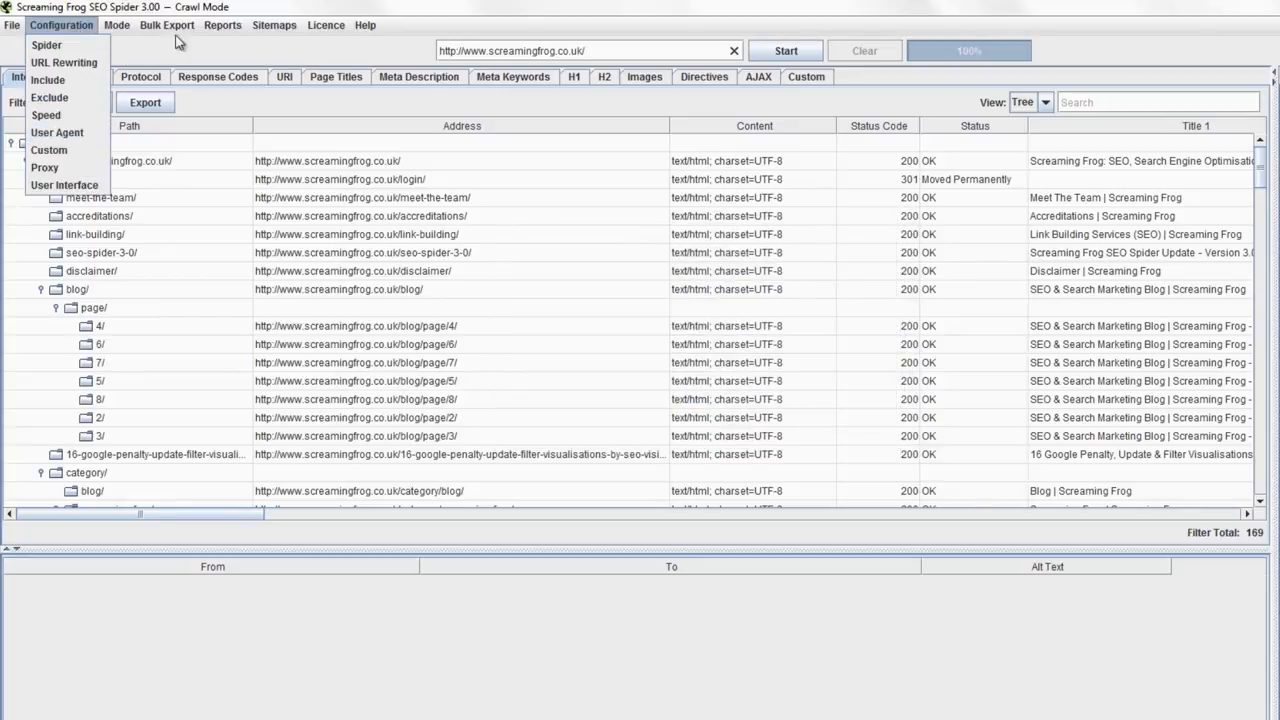
{"action": "mouse_move", "coordinate": [175, 25]}
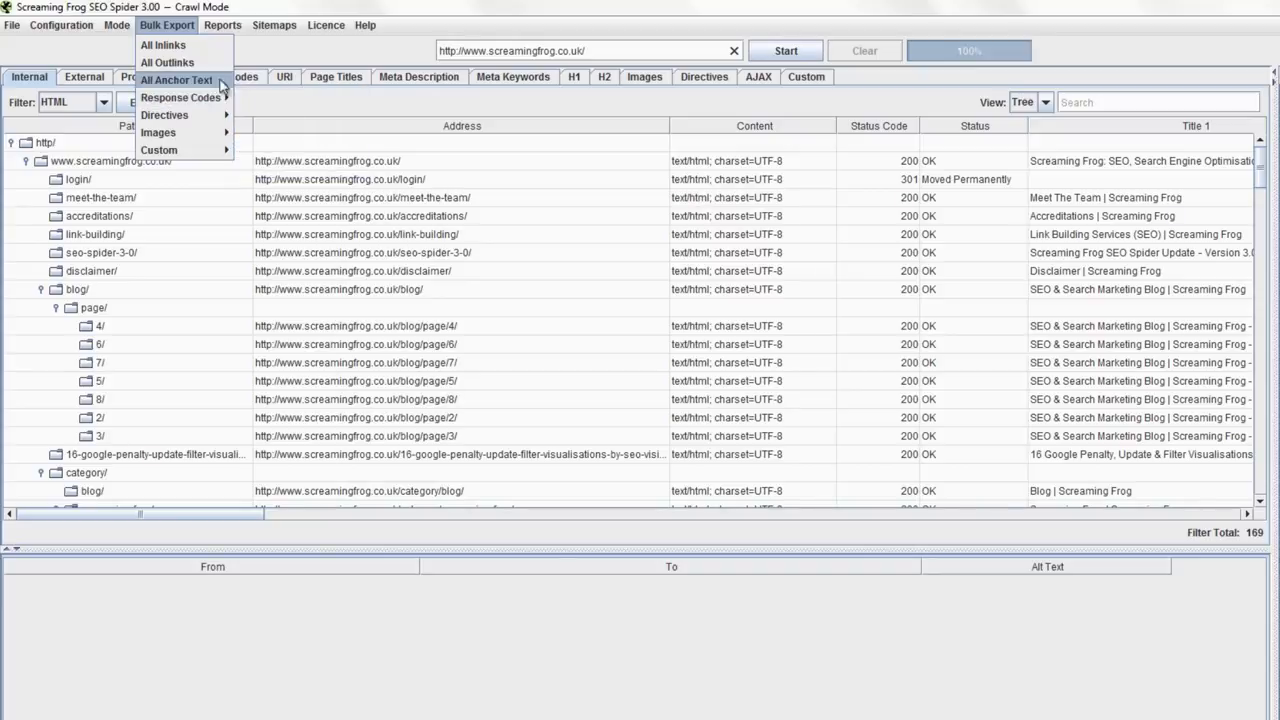
{"action": "mouse_move", "coordinate": [210, 118]}
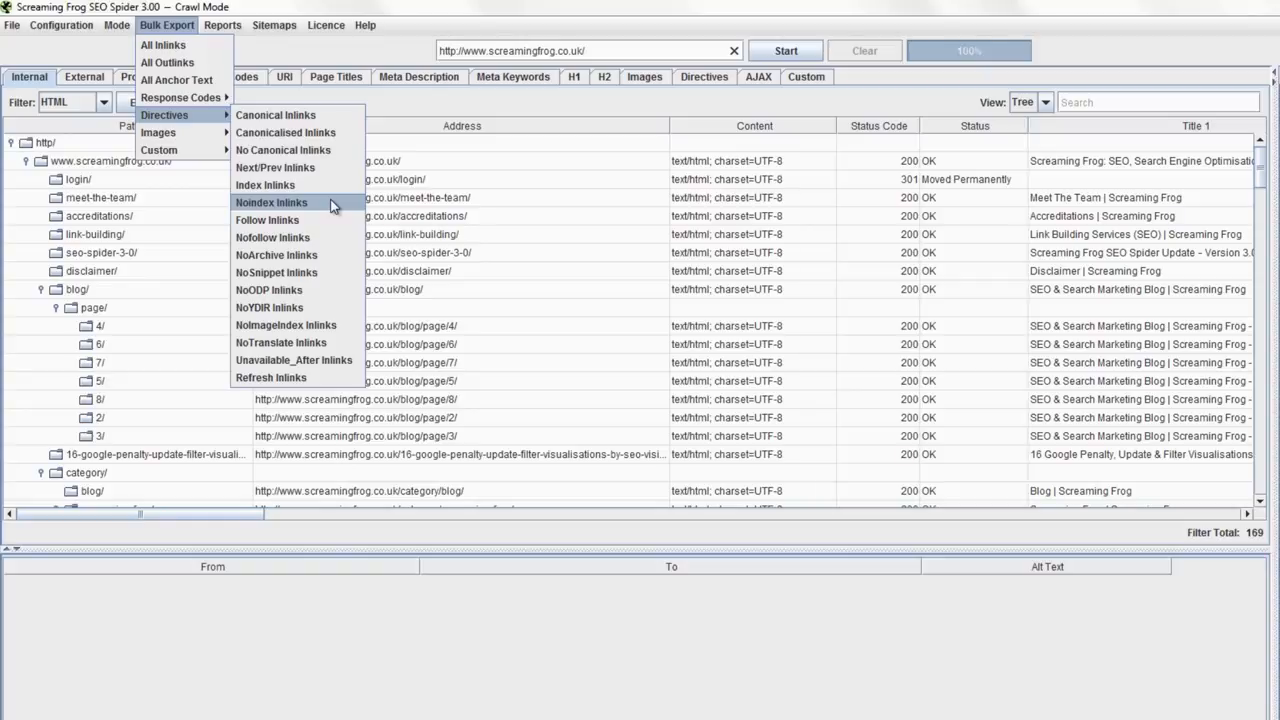
{"action": "mouse_move", "coordinate": [222, 25]}
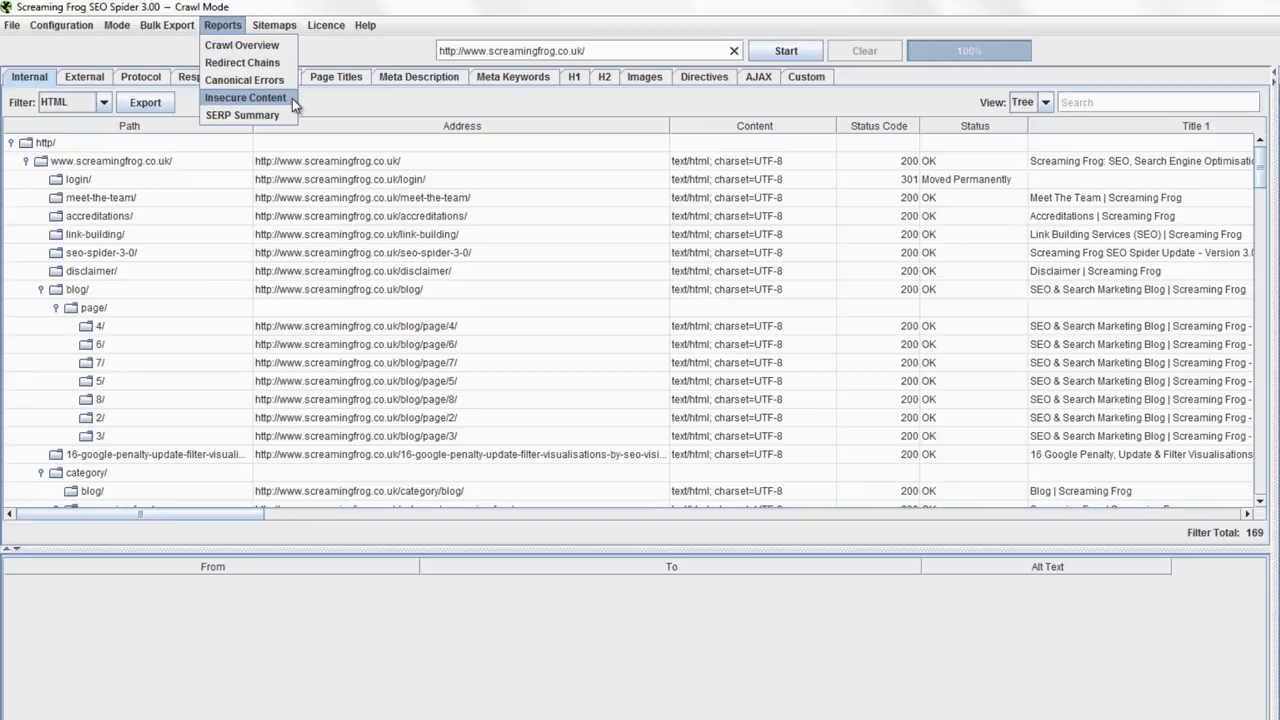
{"action": "mouse_move", "coordinate": [274, 25]}
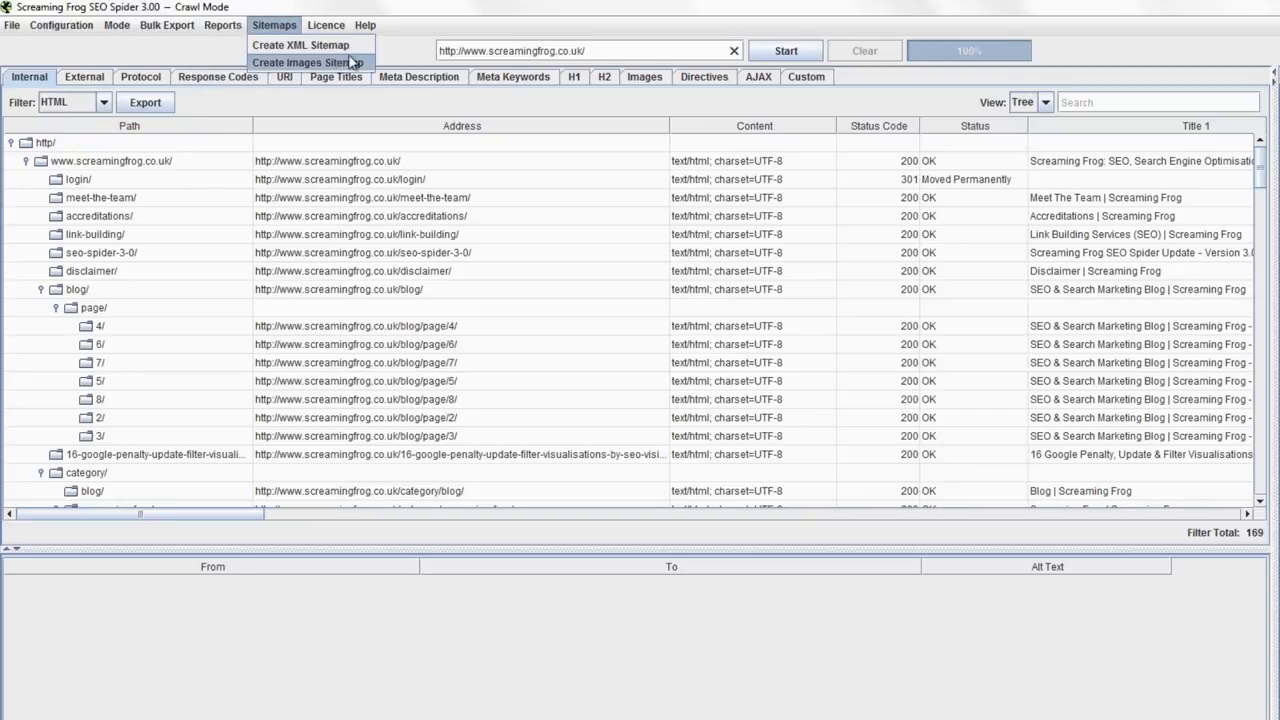
Review the Pages, Last Modified, Priority, Change Frequency and Images settings for an XML sitemap, leaving without creating it.
{"action": "left_click", "coordinate": [300, 45]}
{"action": "left_click_drag", "start_coordinate": [804, 296], "coordinate": [625, 148]}
{"action": "left_click", "coordinate": [528, 180]}
{"action": "left_click", "coordinate": [594, 184]}
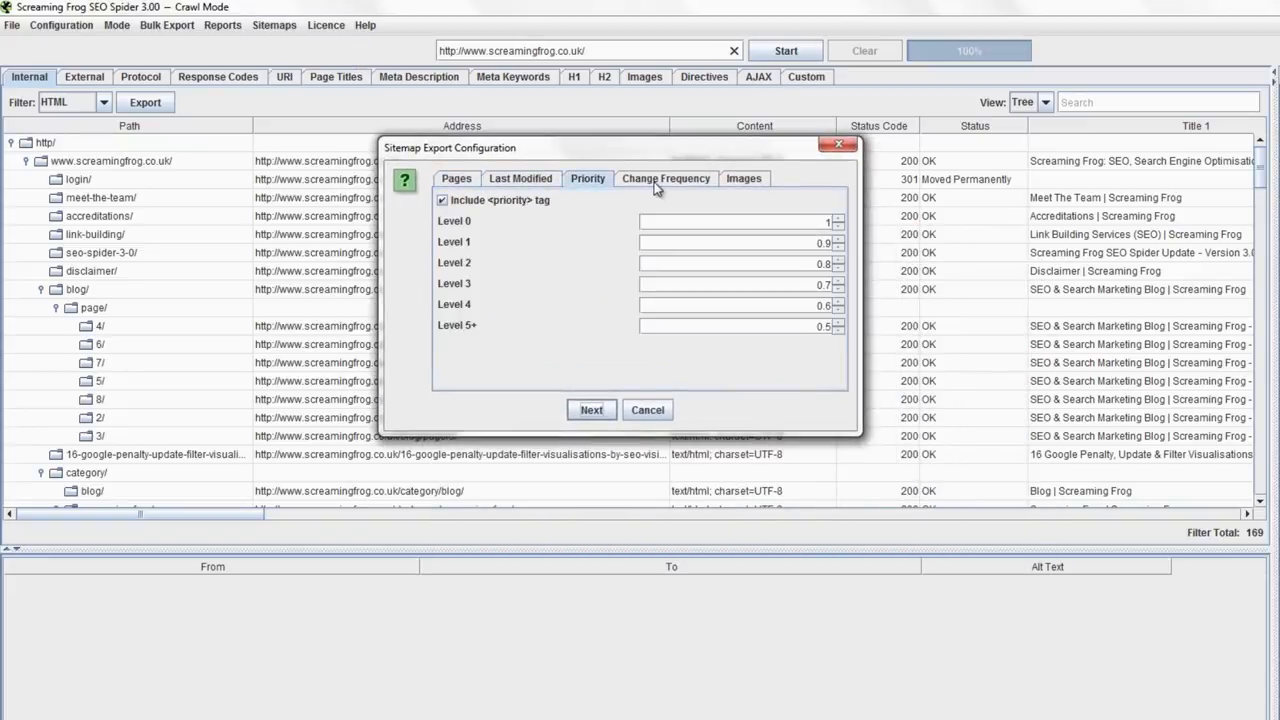
{"action": "left_click", "coordinate": [657, 184]}
{"action": "left_click", "coordinate": [730, 181]}
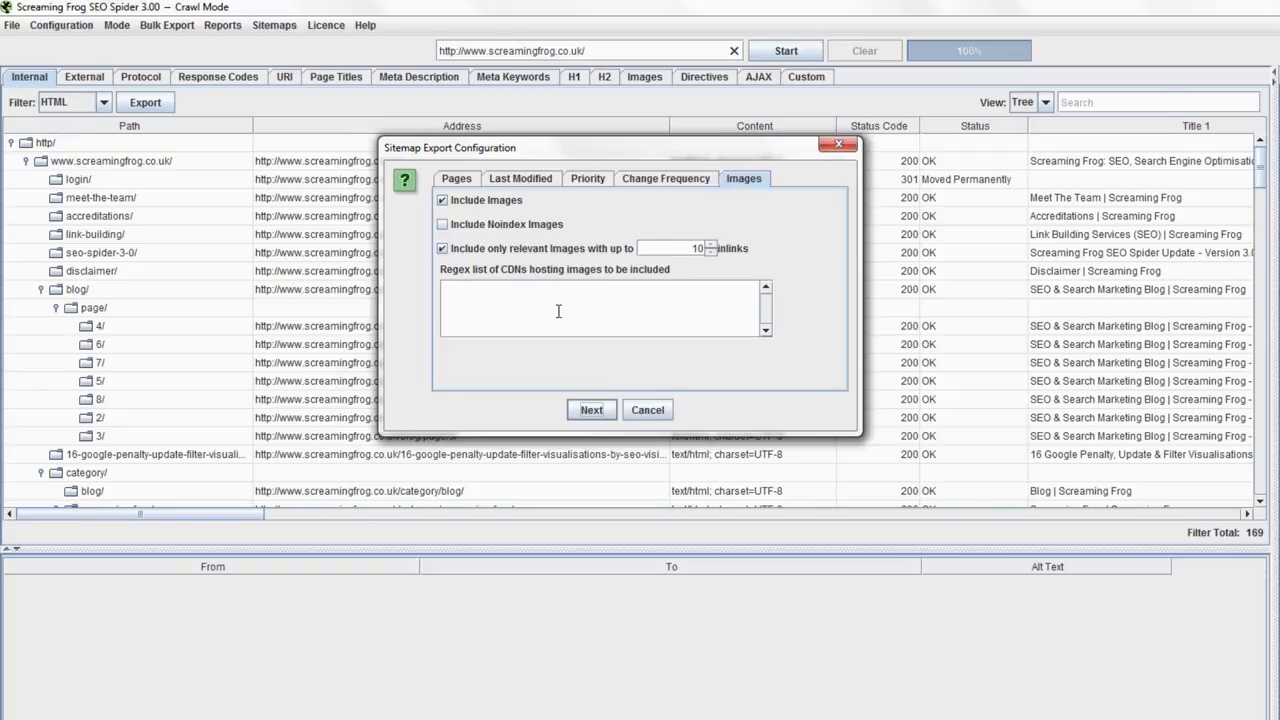
{"action": "left_click", "coordinate": [686, 182]}
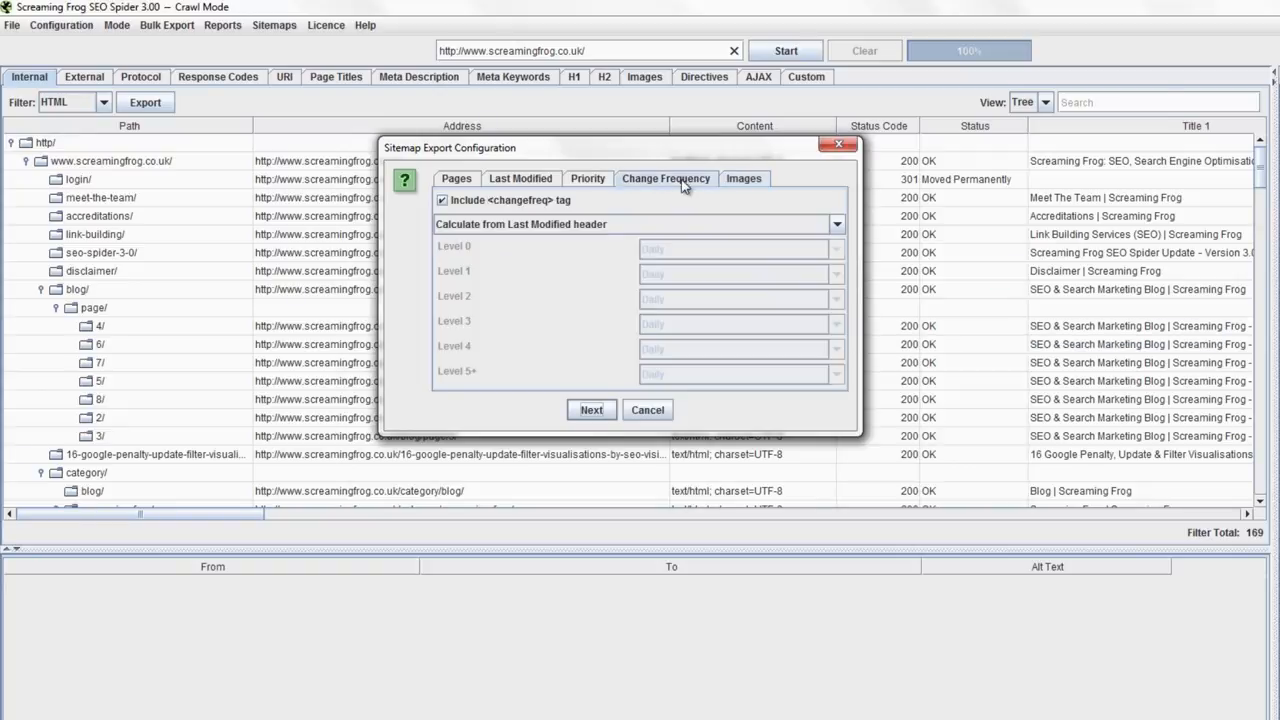
{"action": "left_click", "coordinate": [534, 182]}
{"action": "left_click", "coordinate": [465, 177]}
{"action": "left_click", "coordinate": [648, 412]}
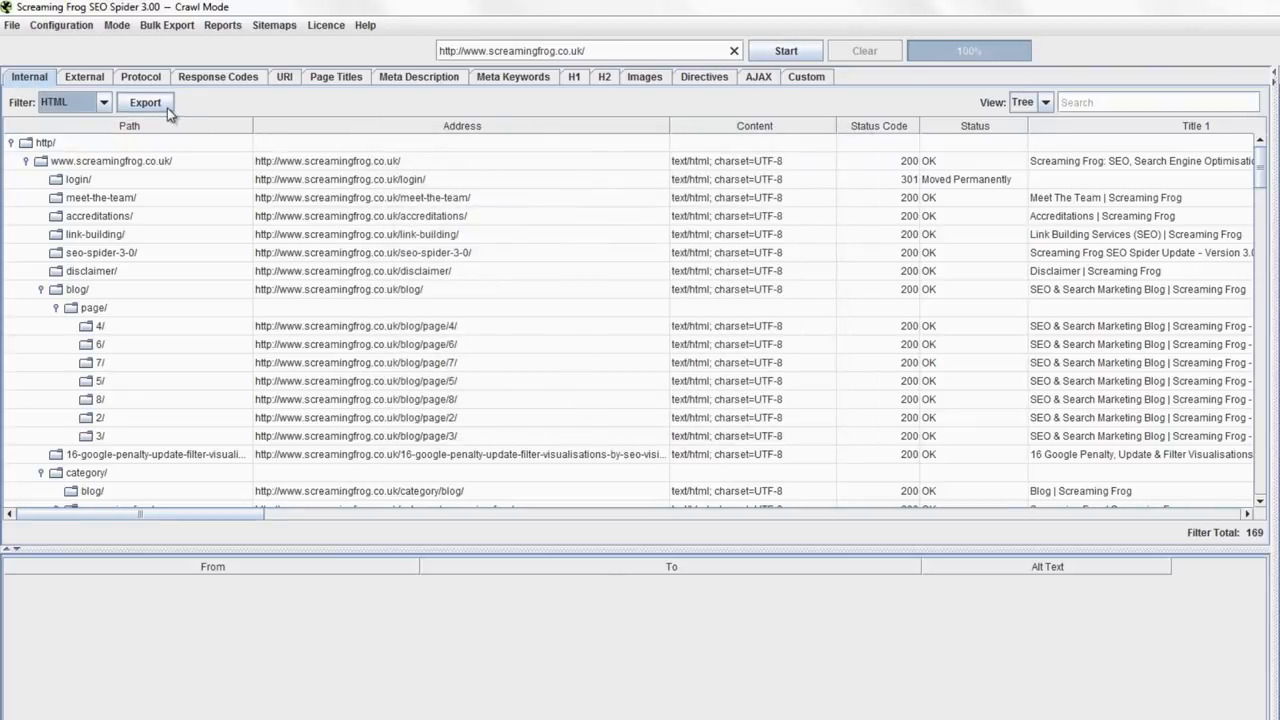
Switch the crawl mode from Spider to List, accepting that the current results are cleared.
{"action": "left_click", "coordinate": [122, 27]}
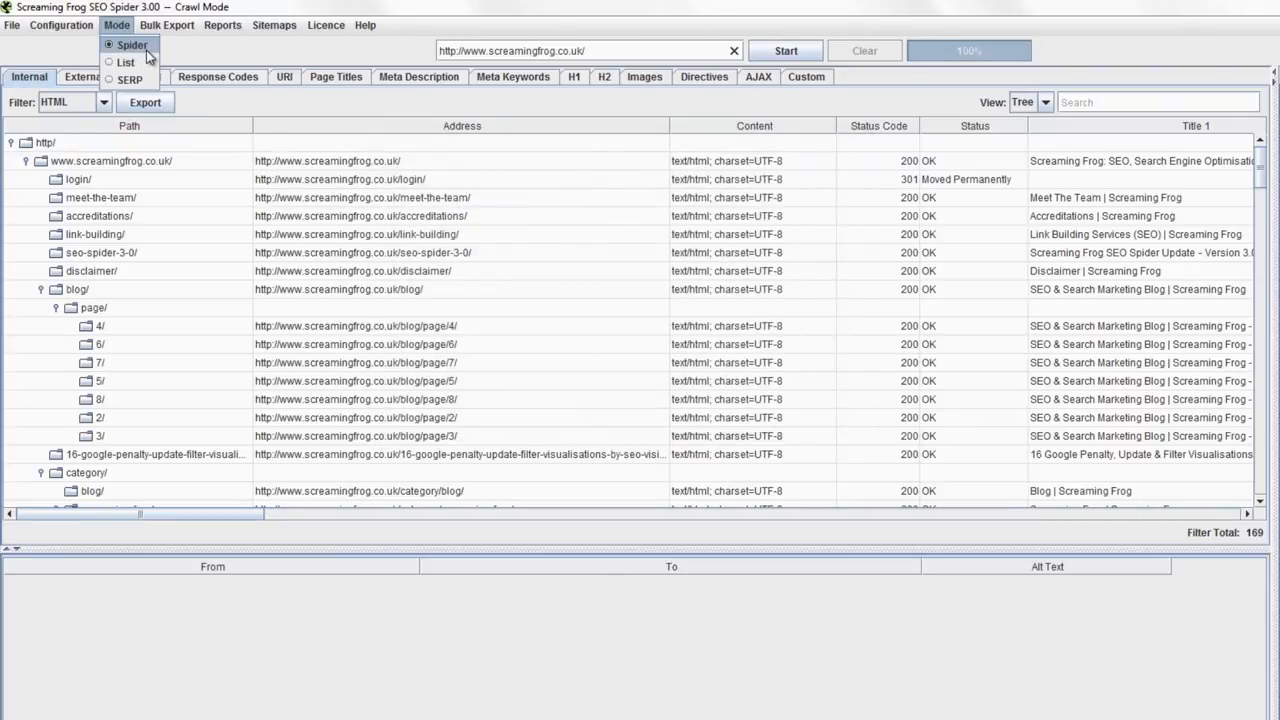
{"action": "left_click", "coordinate": [125, 62]}
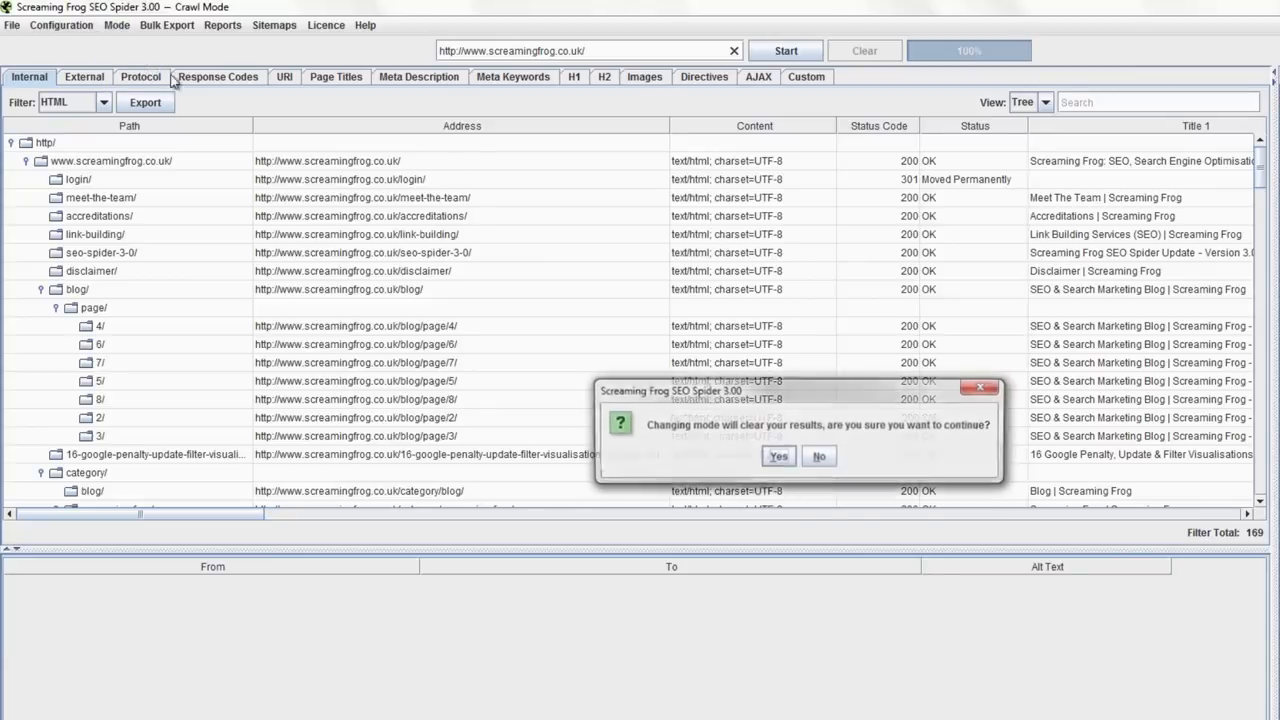
{"action": "left_click", "coordinate": [777, 456]}
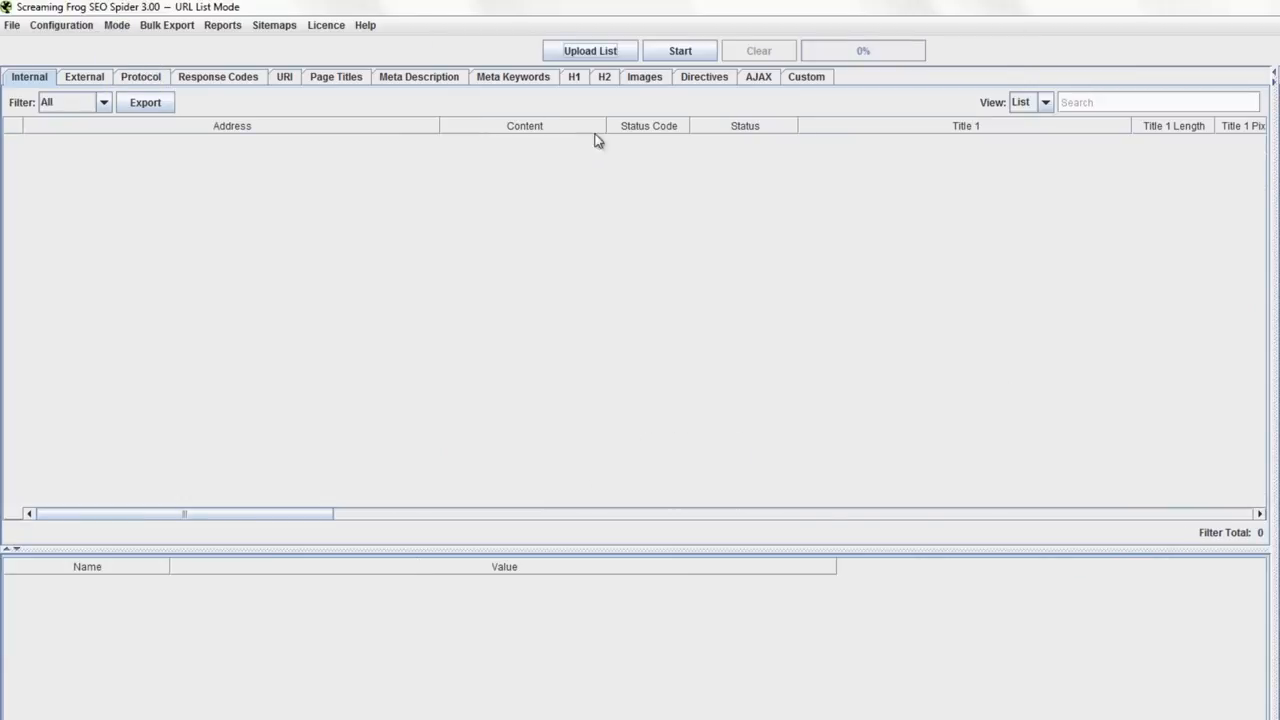
Examine the manual URL entry window and the other ways to upload a URL list, without adding any URLs.
{"action": "left_click", "coordinate": [608, 52]}
{"action": "left_click", "coordinate": [622, 90]}
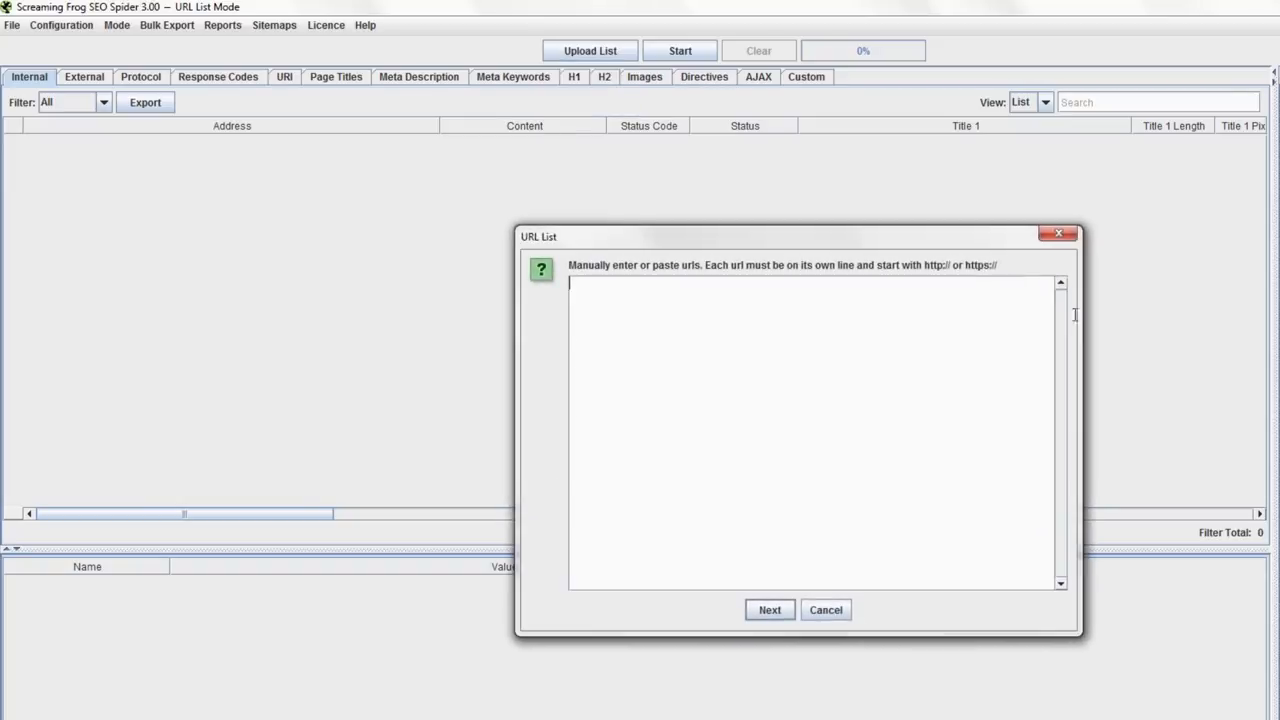
{"action": "left_click_drag", "start_coordinate": [911, 240], "coordinate": [765, 172]}
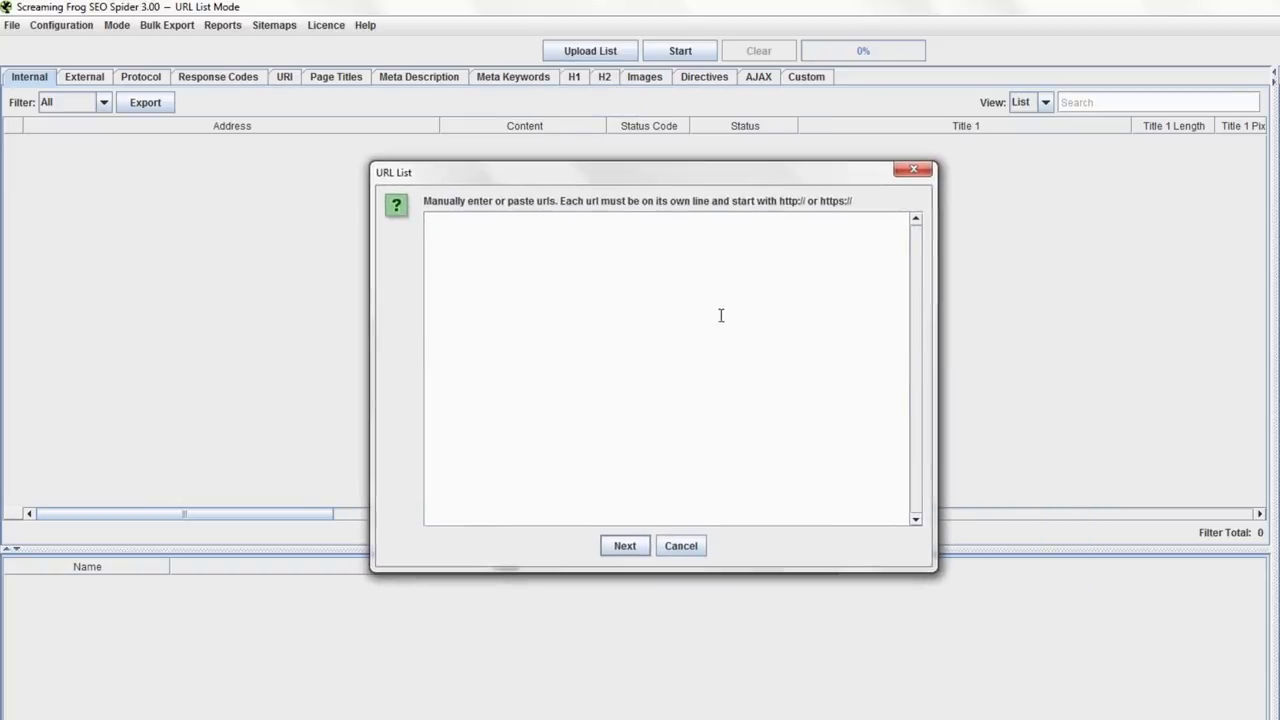
{"action": "left_click", "coordinate": [681, 545]}
{"action": "left_click", "coordinate": [592, 54]}
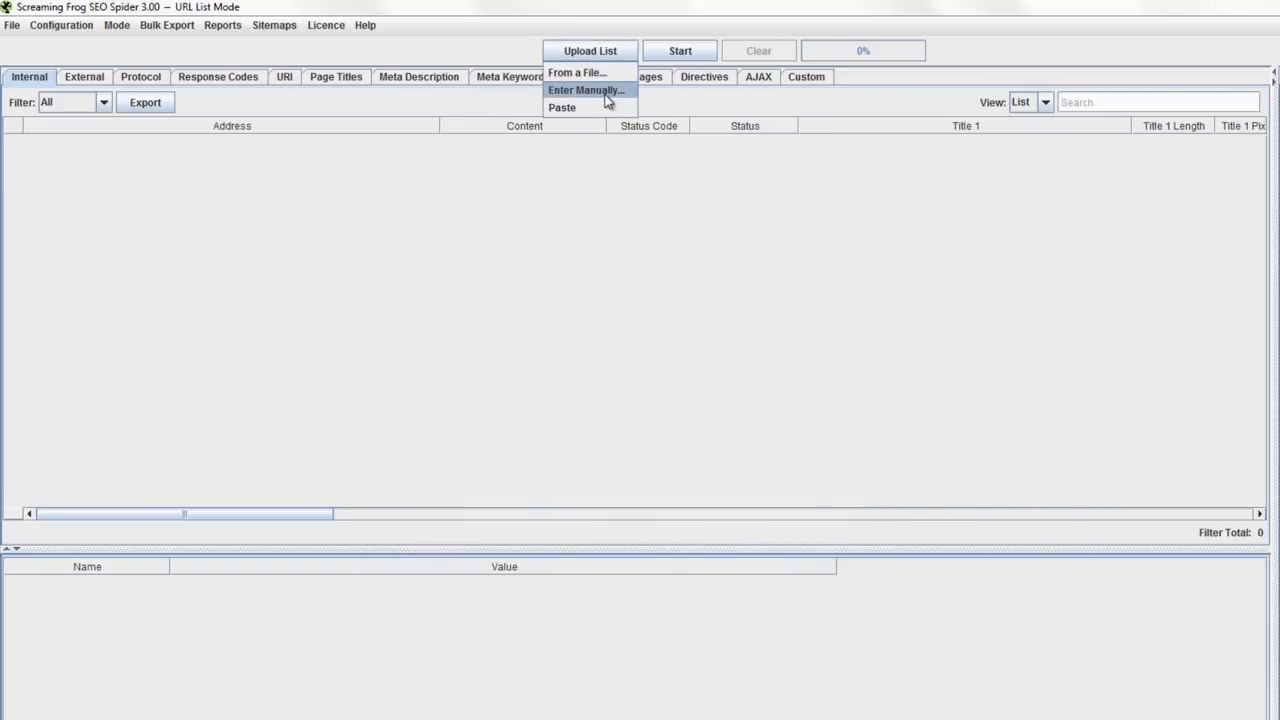
{"action": "left_click", "coordinate": [440, 24]}
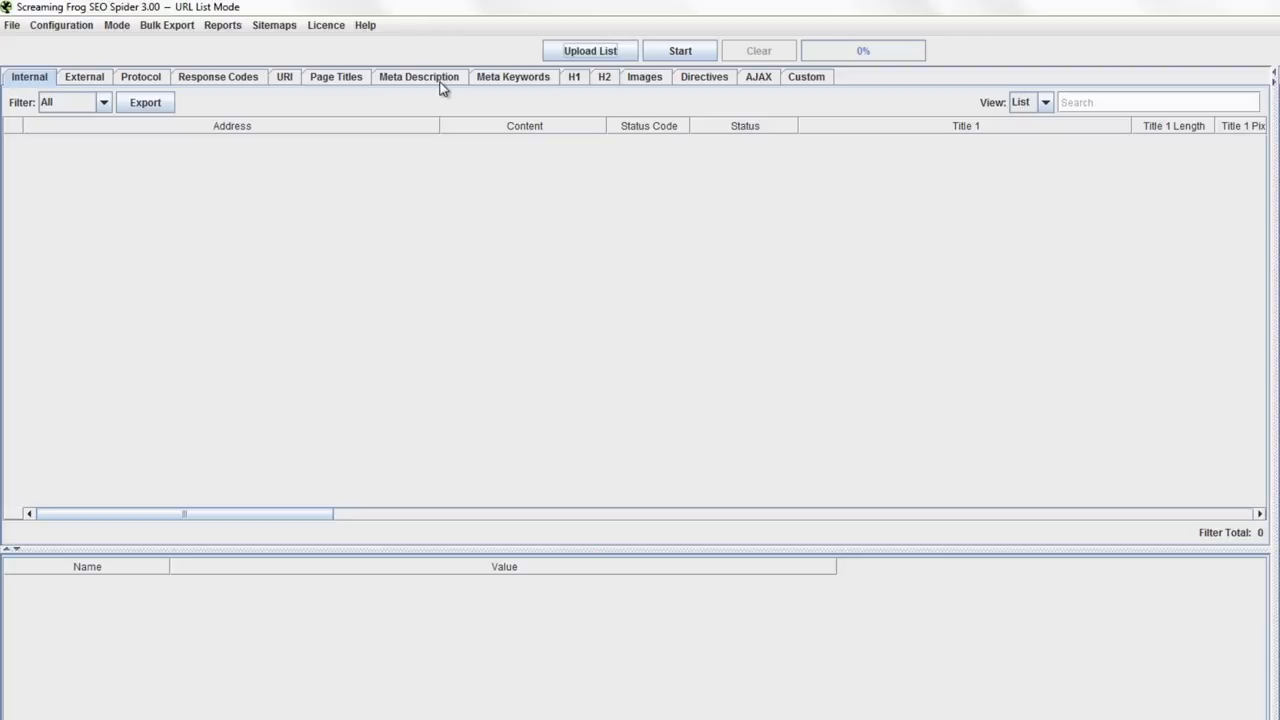
Show the available help resources, including the user guide, FAQ and support options.
{"action": "left_click", "coordinate": [366, 25]}
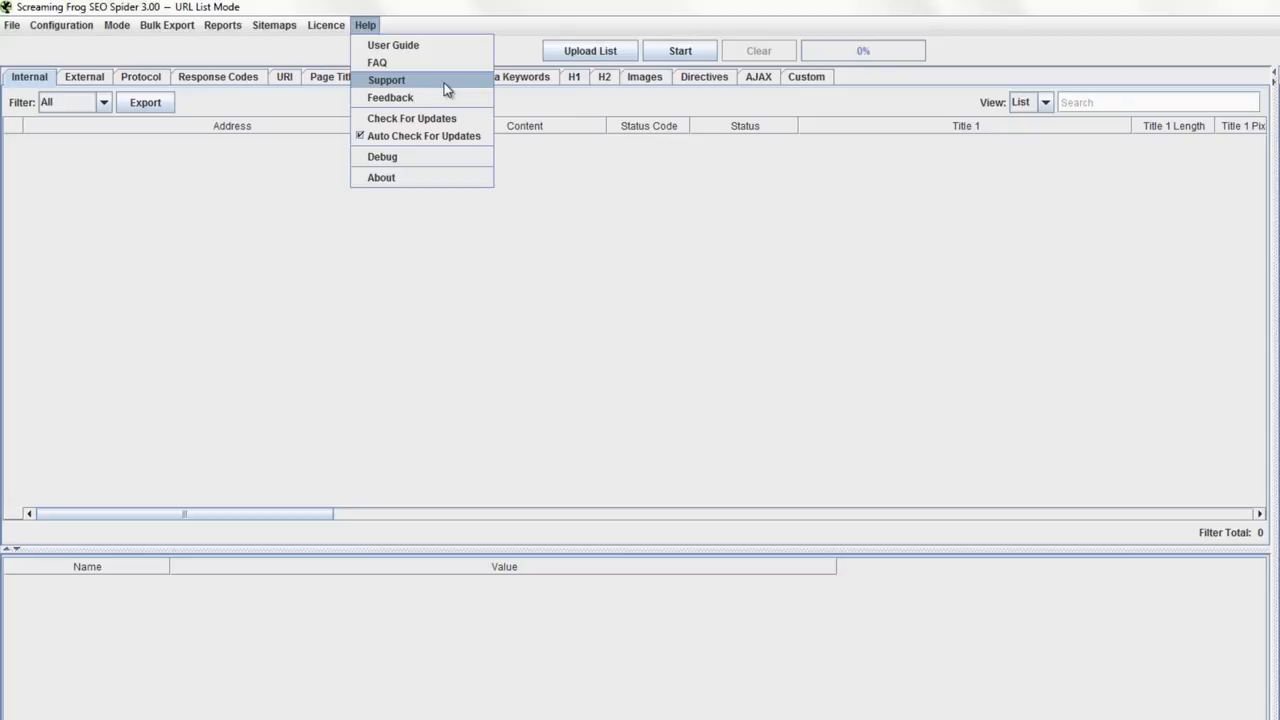